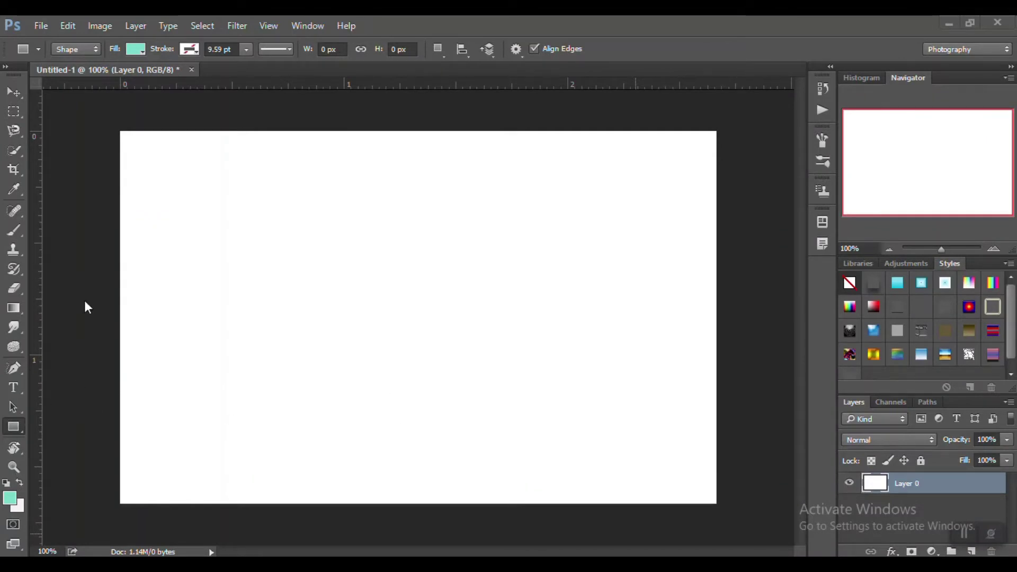
Step: Draw a plain rectangle shape covering the entire canvas
drag(108, 124, 738, 523)
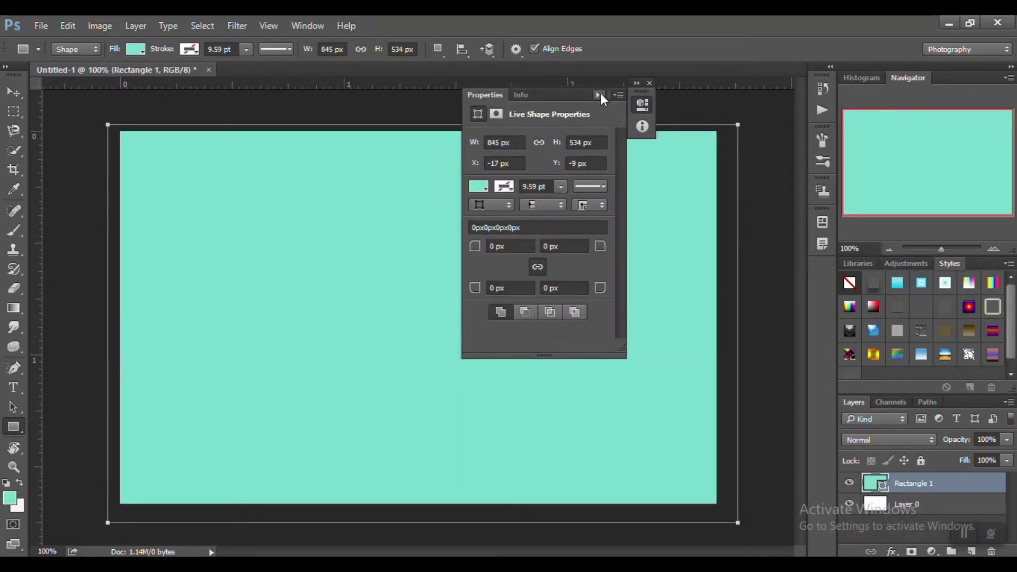
click(599, 95)
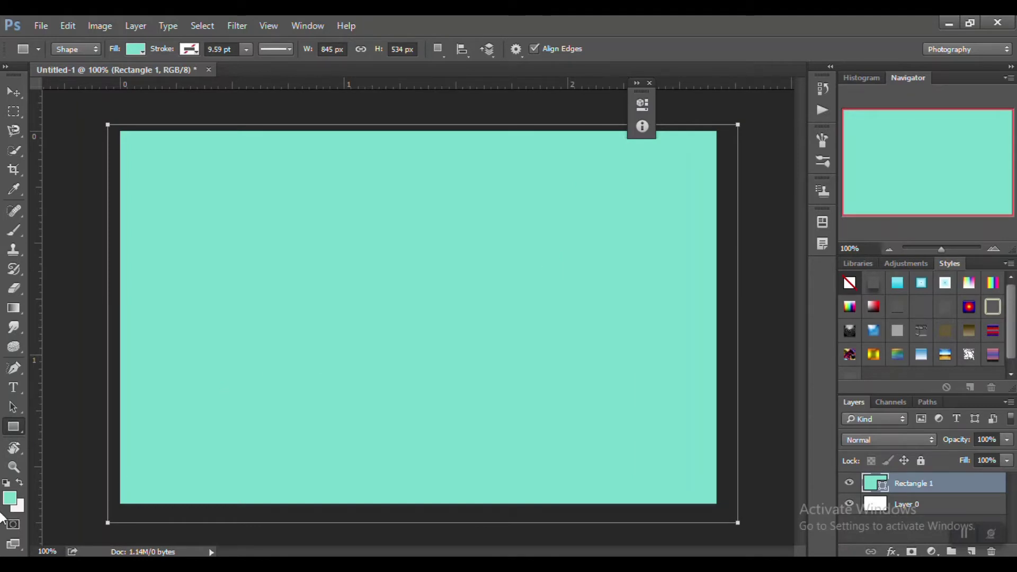
right_click(18, 427)
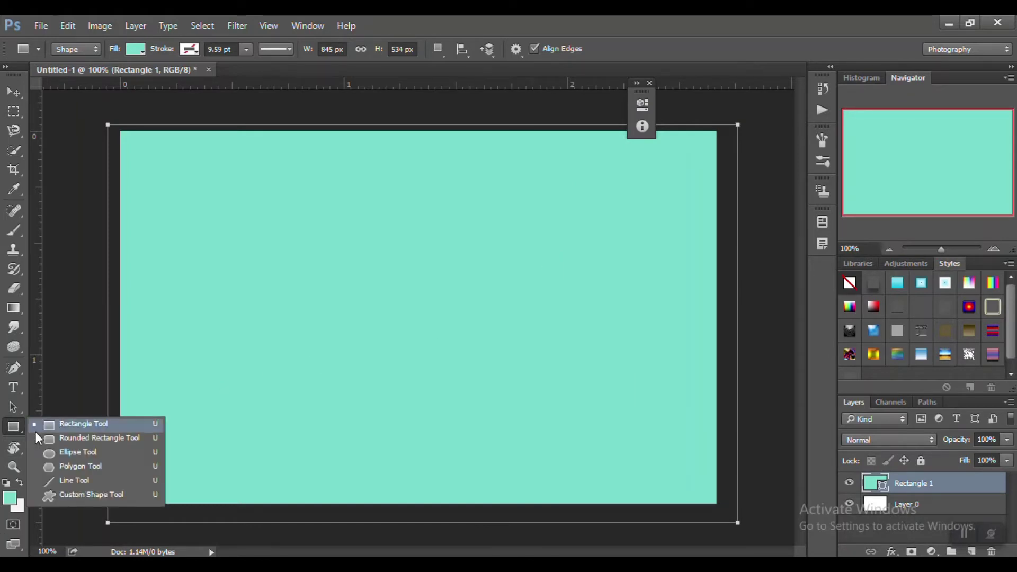
click(58, 427)
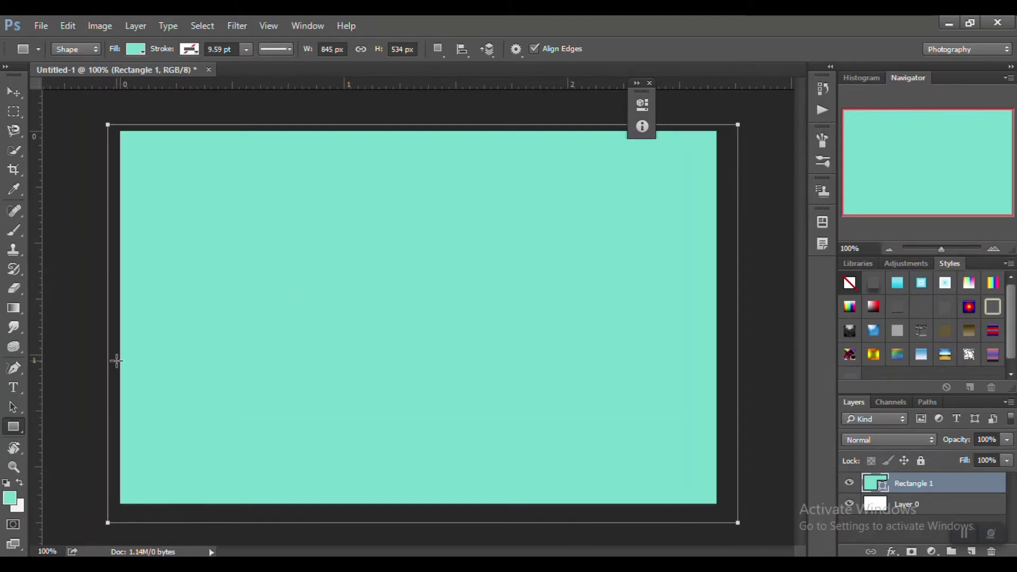
Step: Try a dark green fill on the rectangle, then revert it to mint
click(136, 52)
click(95, 126)
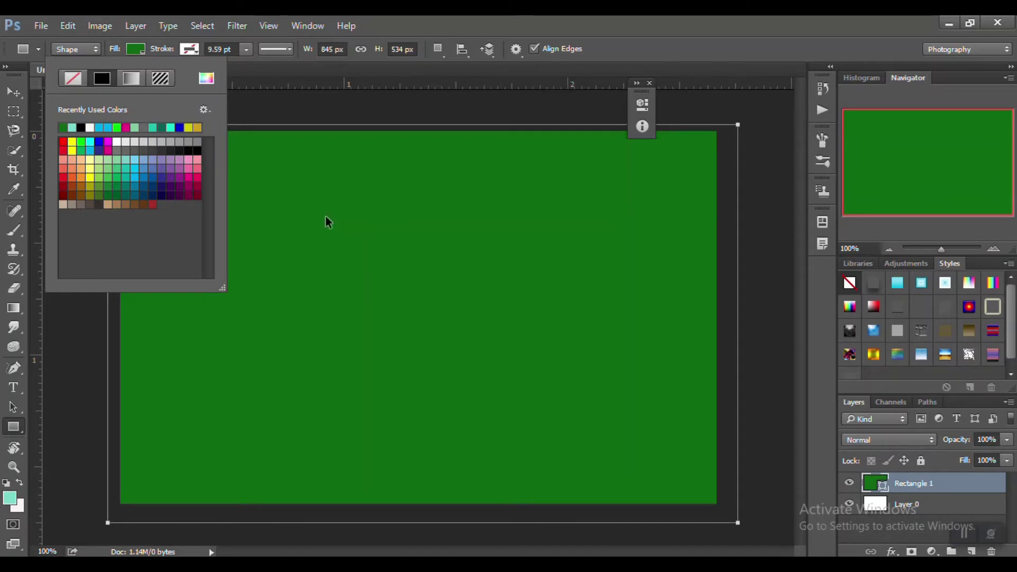
click(416, 22)
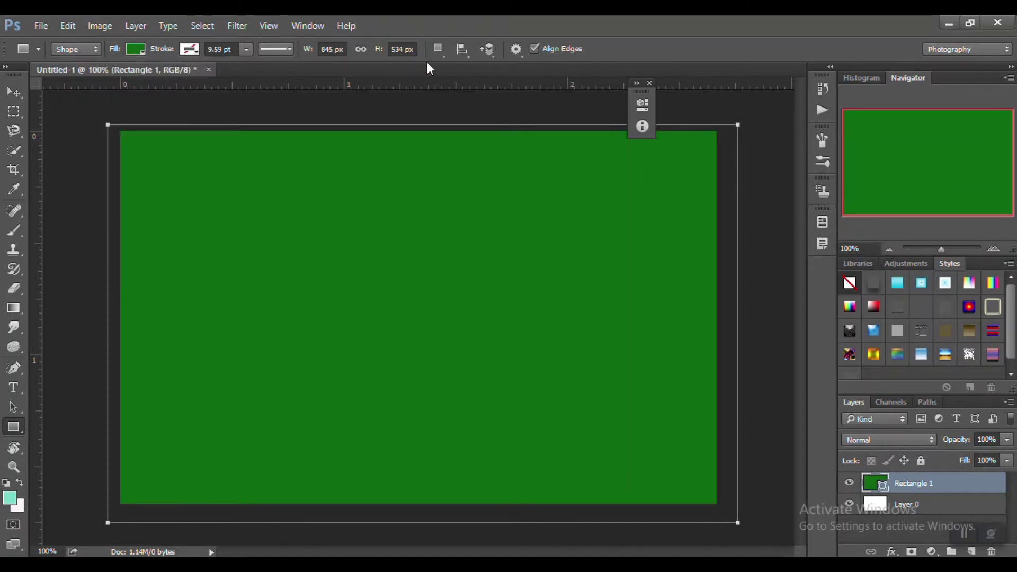
key(alt+BackSpace)
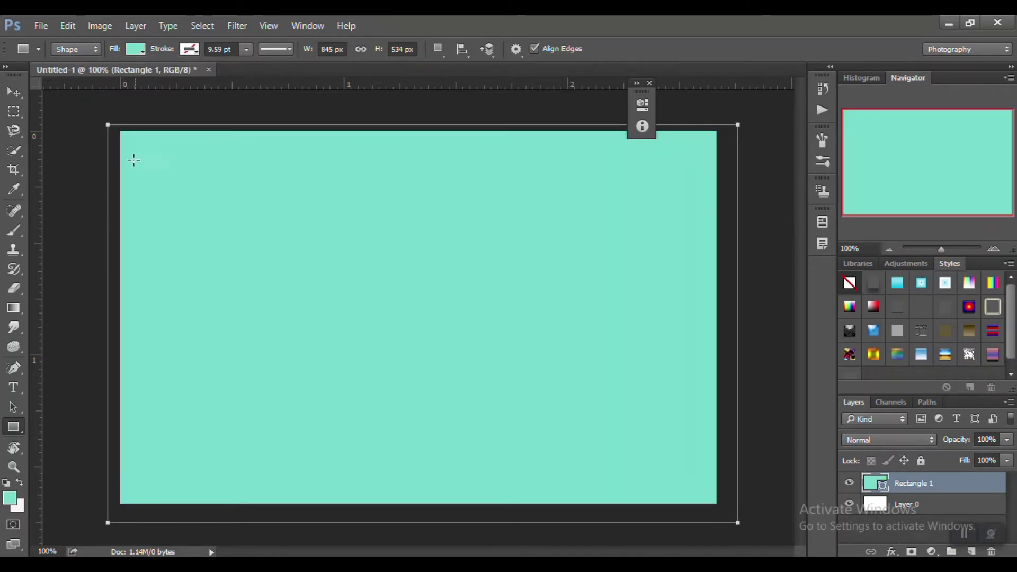
click(14, 93)
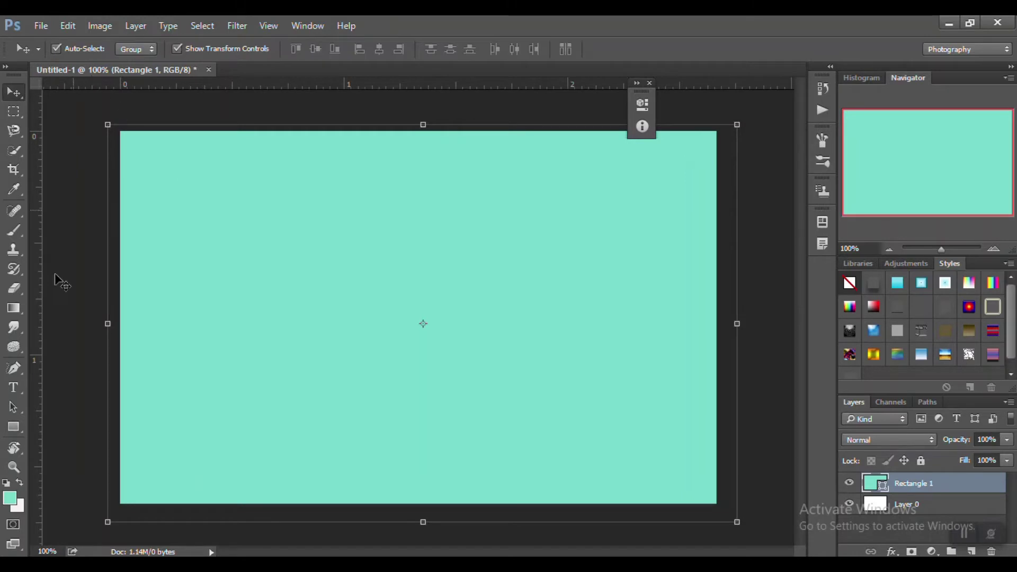
Step: Draw a smaller 304 × 203 px rectangle filled dark green
click(15, 432)
mouse_move(246, 251)
mouse_down()
mouse_move(460, 384)
mouse_move(472, 402)
mouse_up()
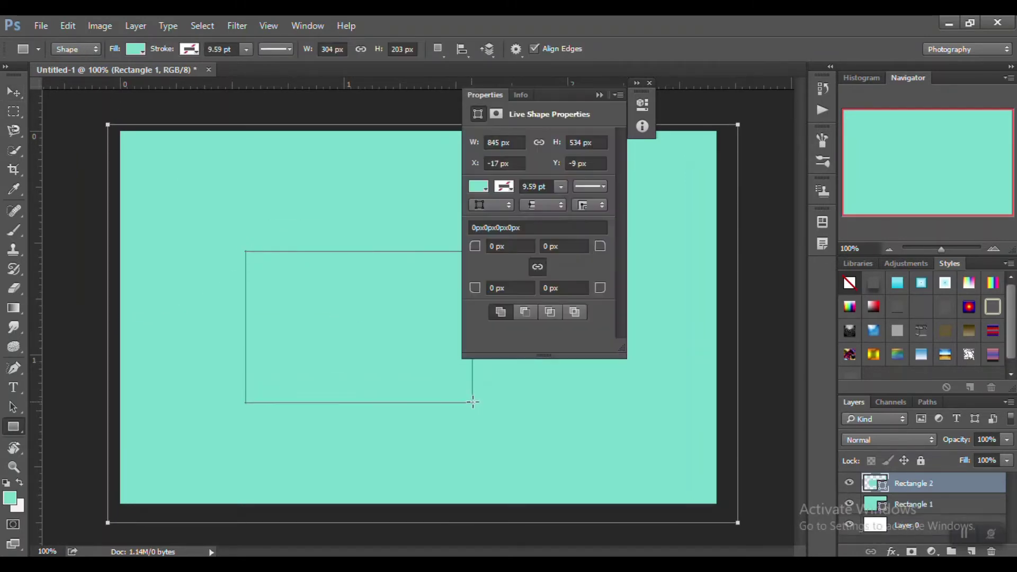
click(136, 49)
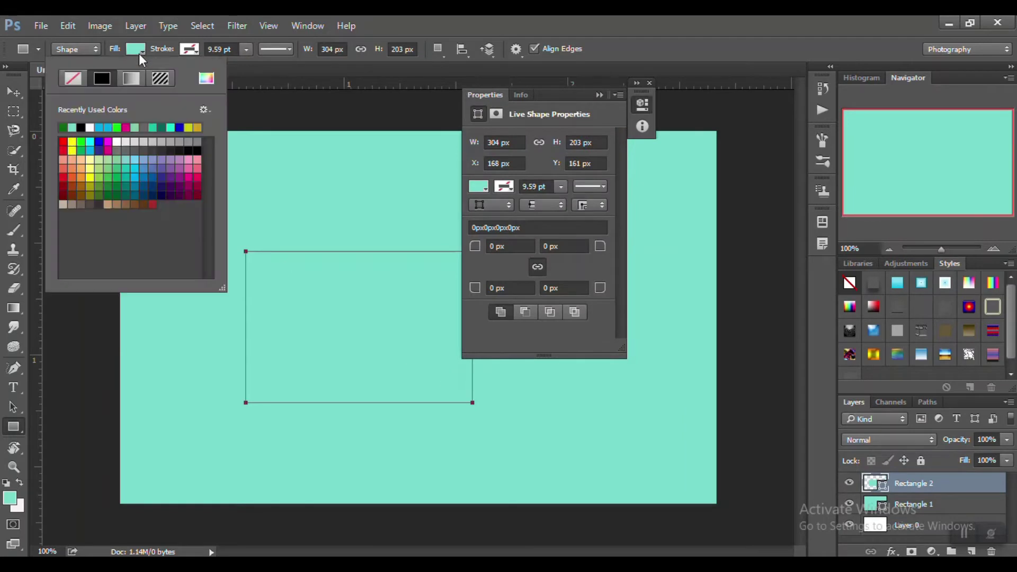
click(63, 127)
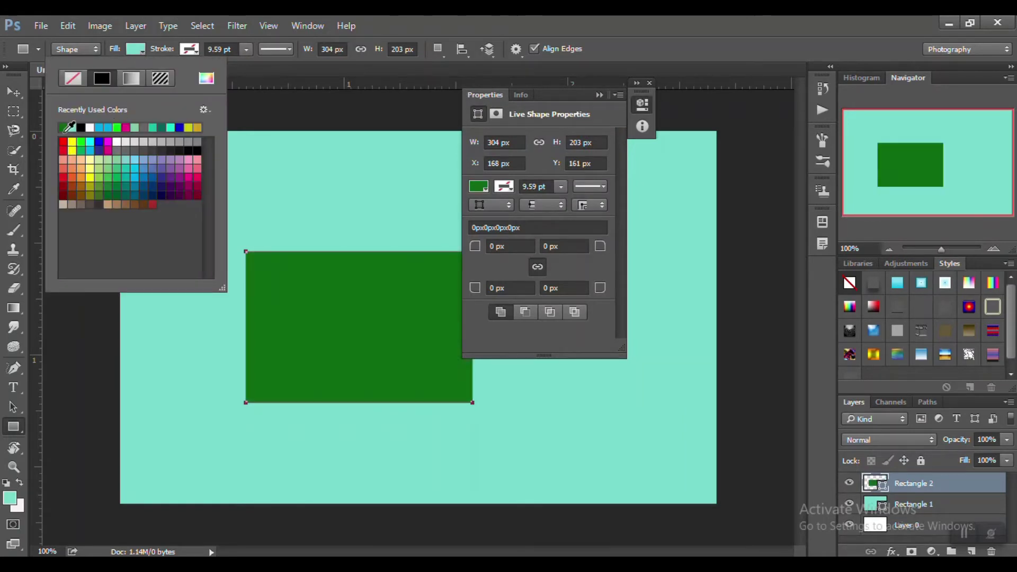
click(600, 95)
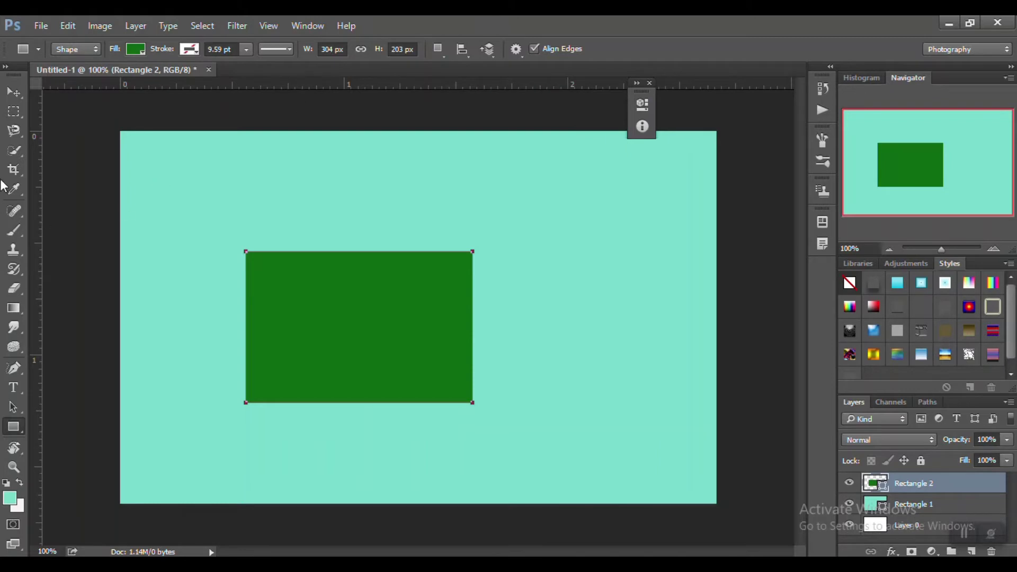
Step: Move the dark green rectangle to the centre of the canvas
click(13, 92)
drag(277, 292, 354, 266)
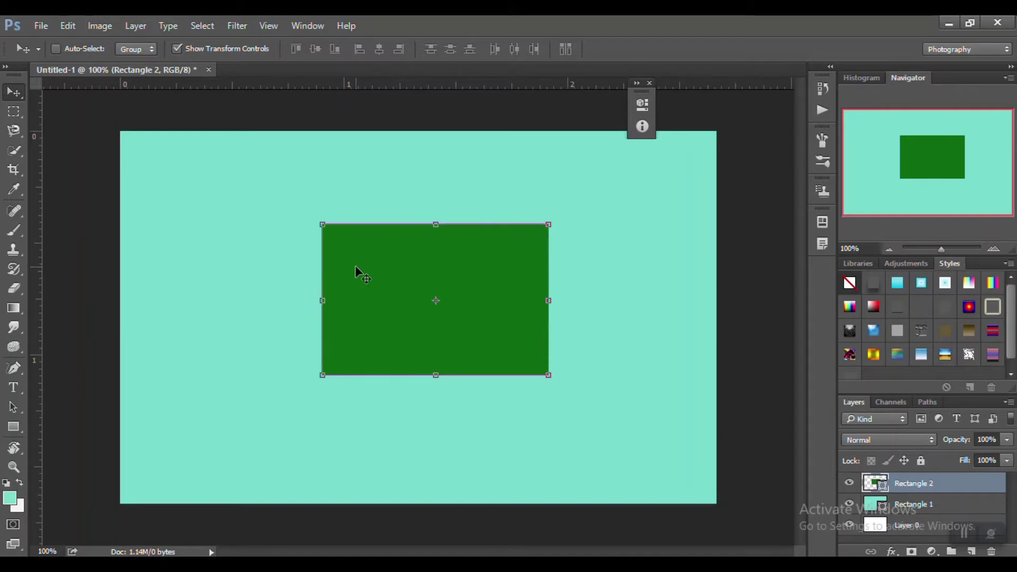
key(ctrl+t)
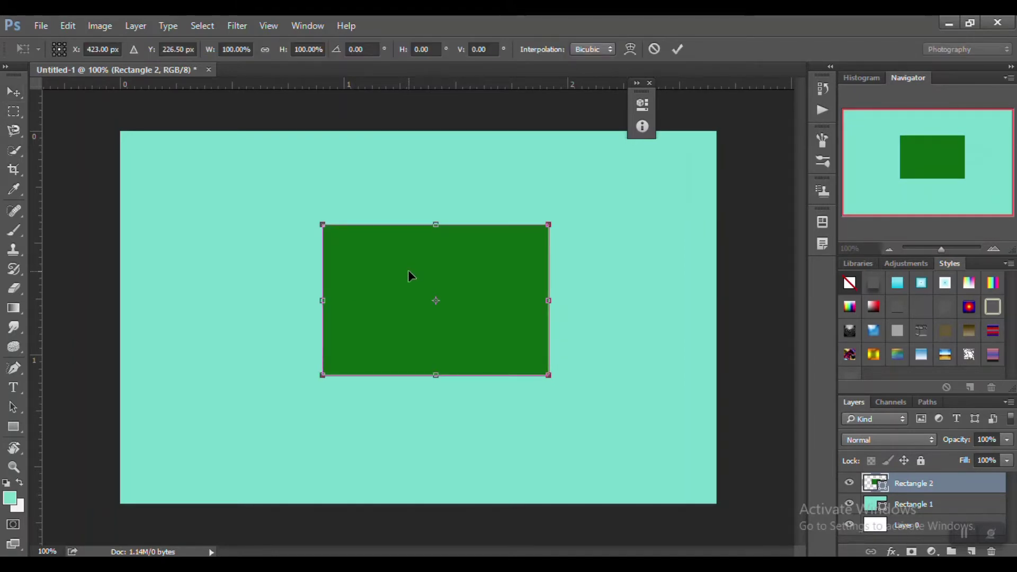
Step: Apply a warp grid to Rectangle 2 and ripple its top, right and bottom edges
right_click(408, 271)
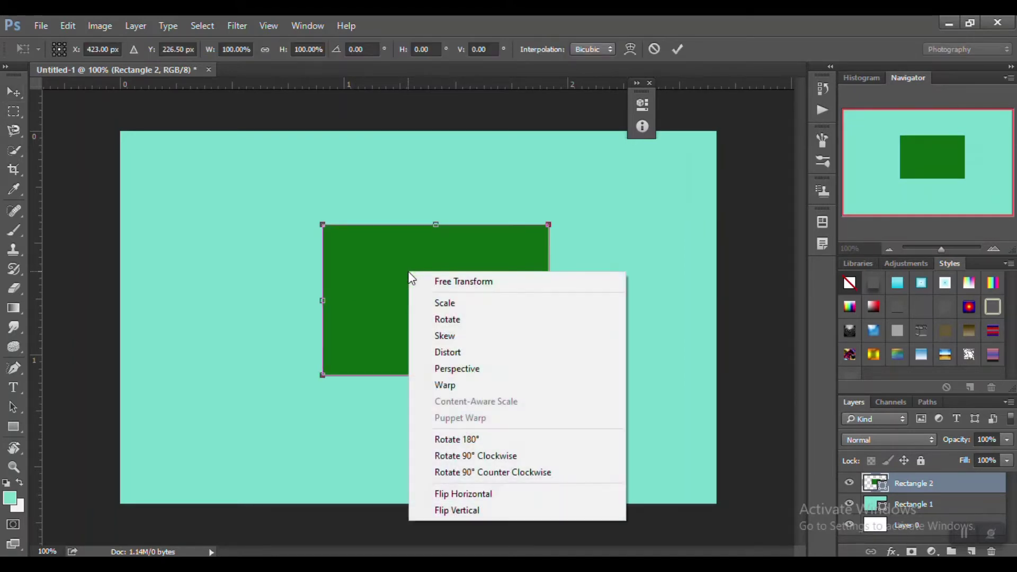
click(445, 385)
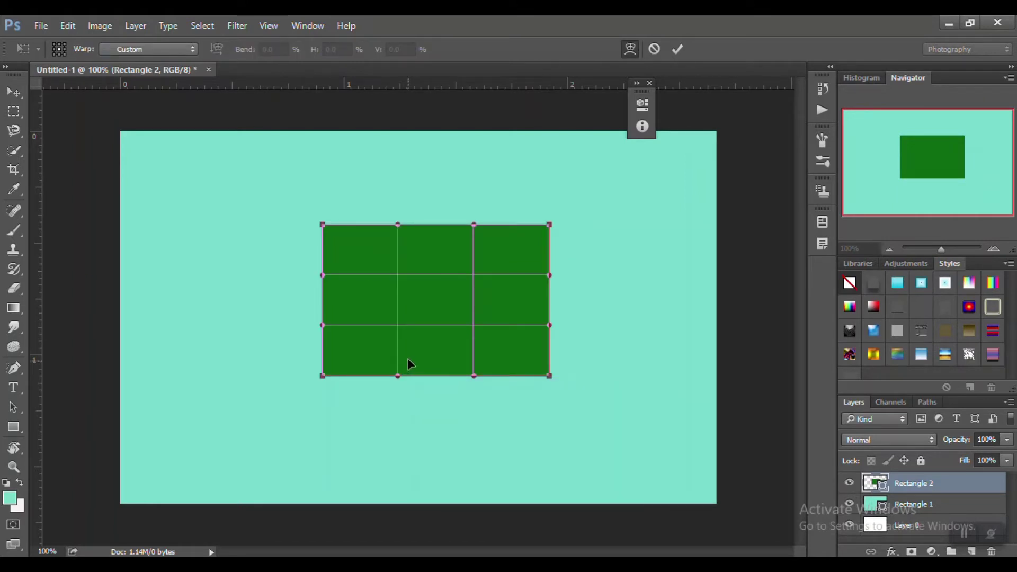
drag(397, 225, 400, 219)
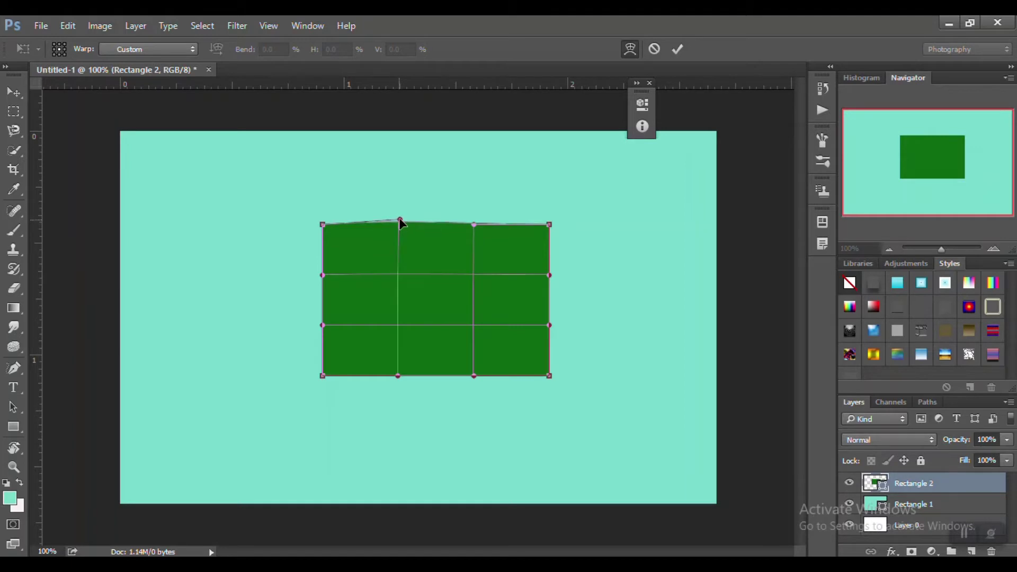
drag(474, 224, 476, 231)
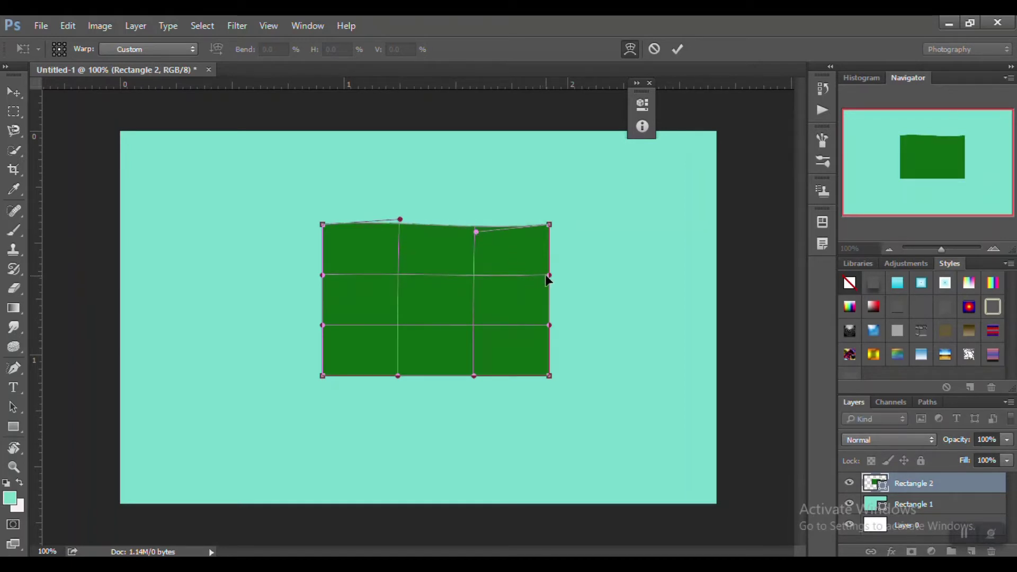
drag(550, 276, 538, 275)
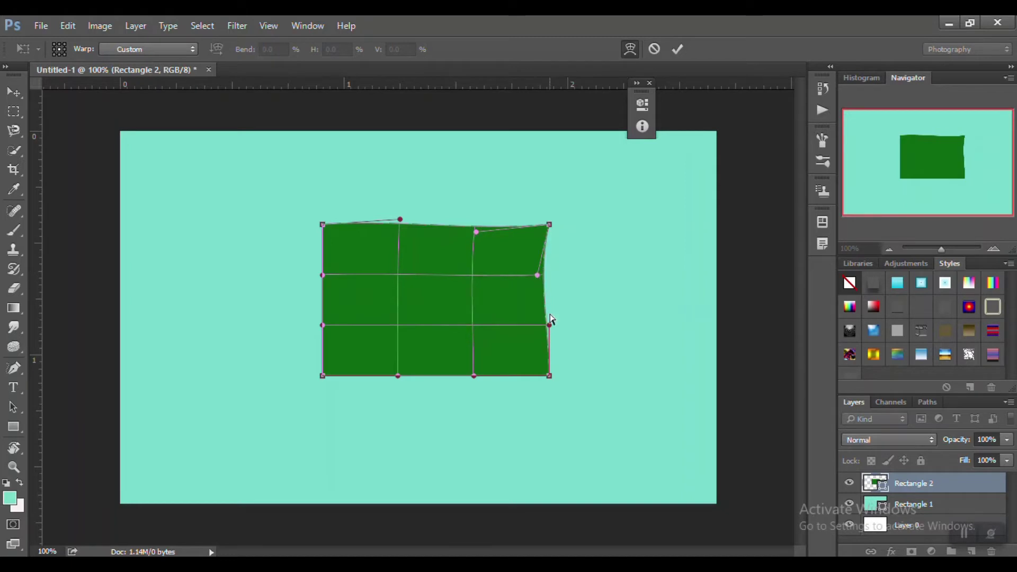
drag(548, 325, 555, 324)
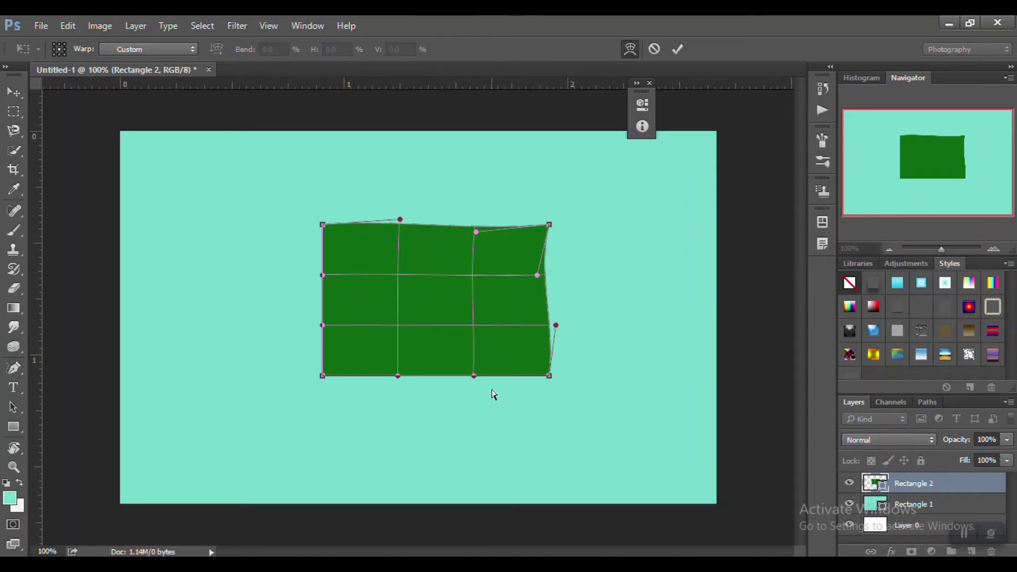
drag(471, 375, 475, 361)
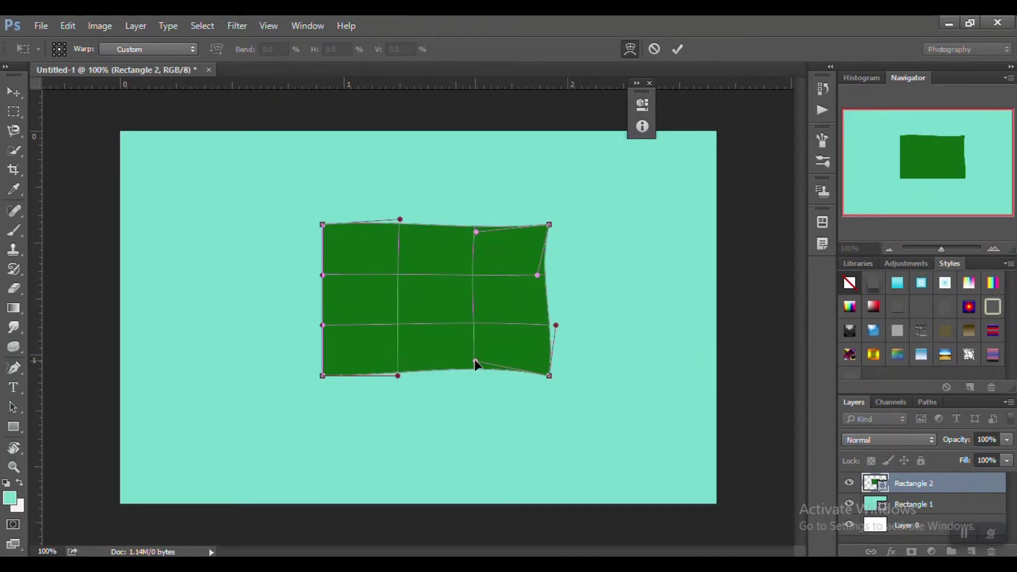
drag(392, 377, 383, 361)
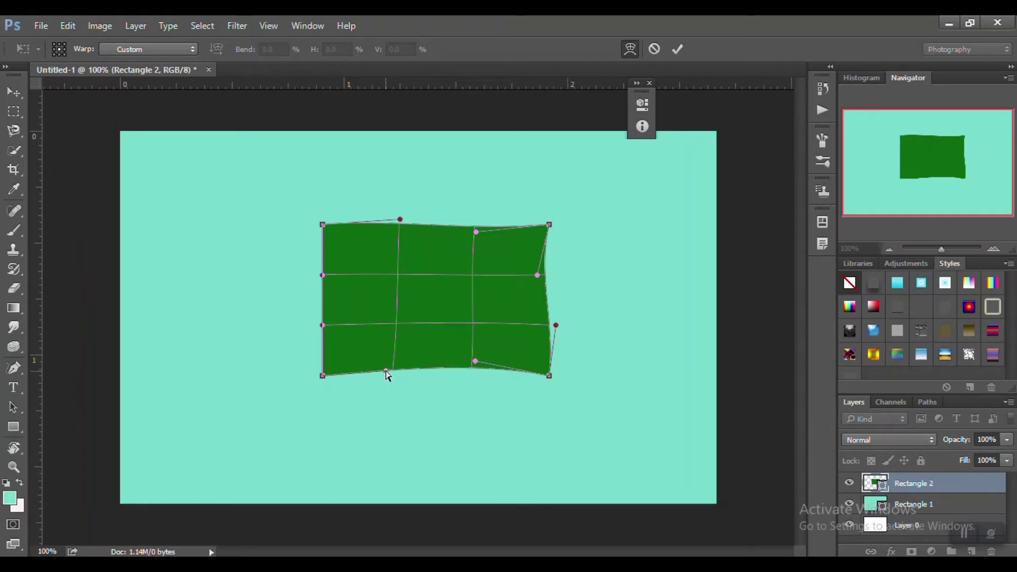
Step: Refine the wave at the top-right and bottom-right corners and commit the warp
drag(476, 362, 469, 382)
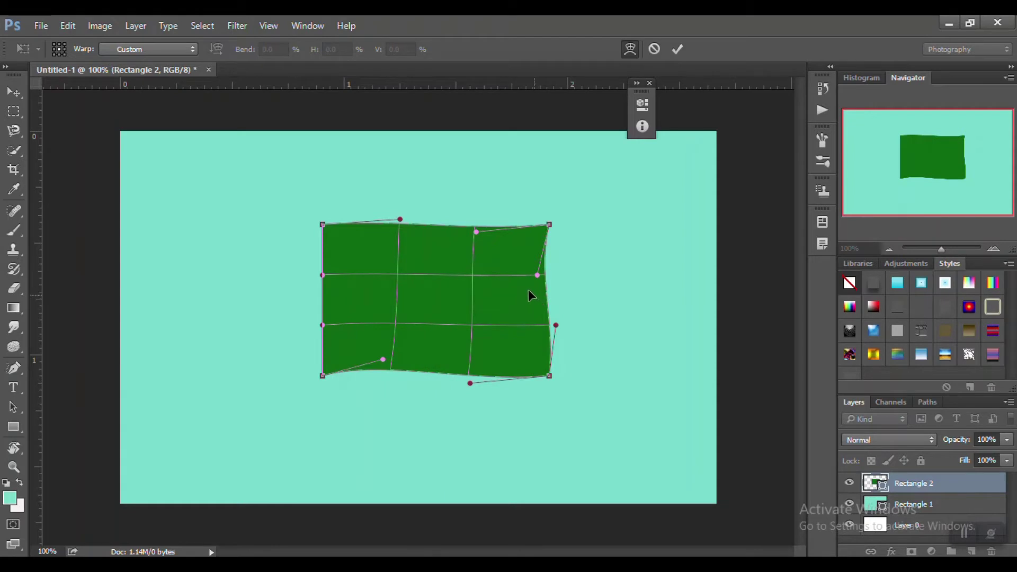
drag(400, 223, 406, 202)
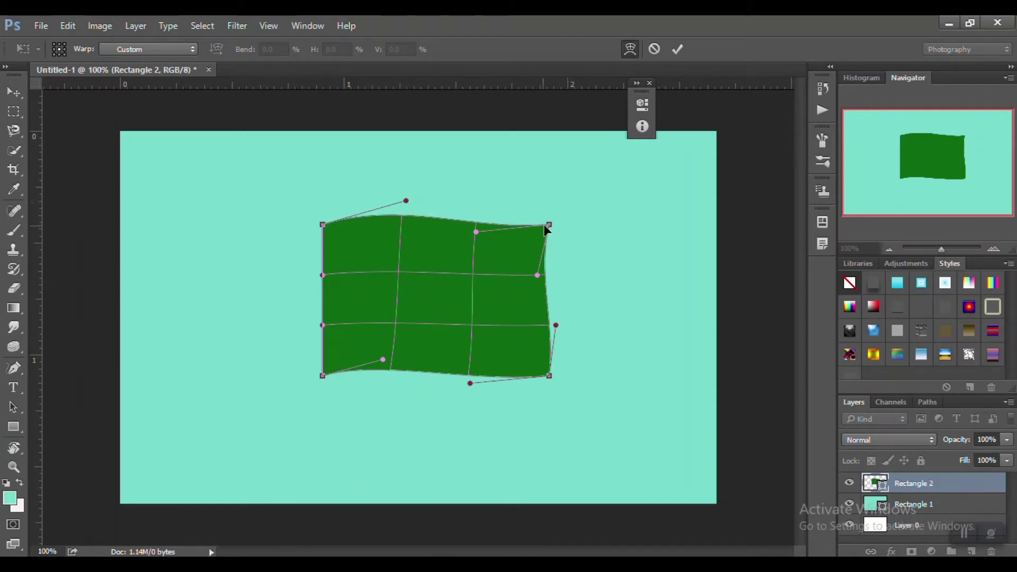
drag(547, 227, 555, 212)
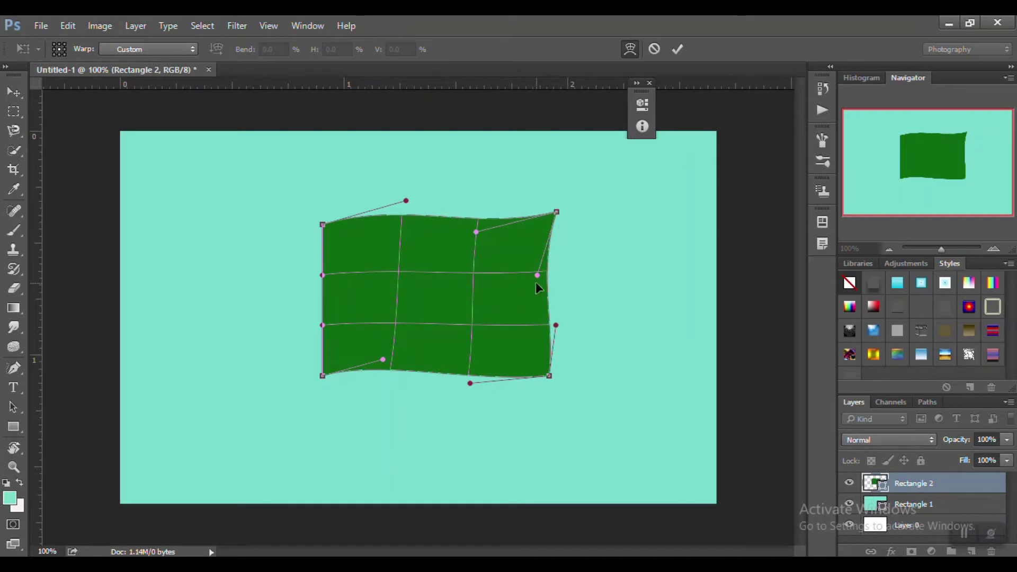
drag(537, 274, 544, 277)
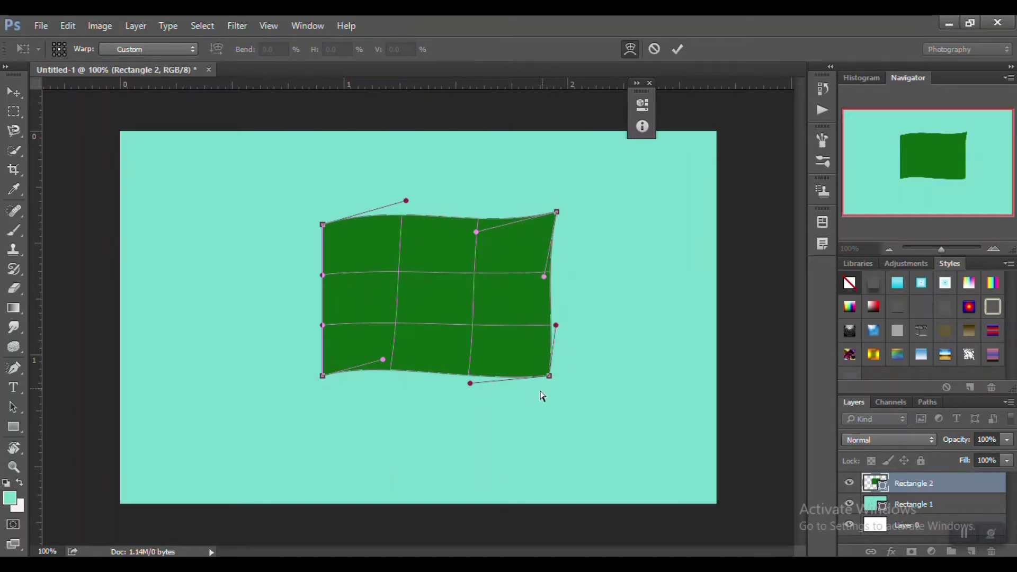
drag(547, 375, 560, 377)
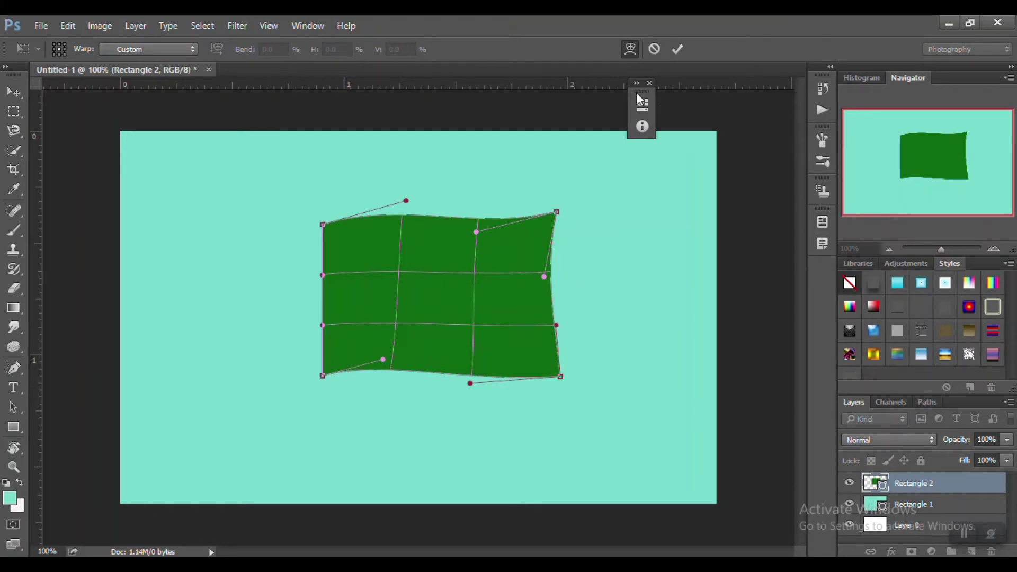
click(677, 49)
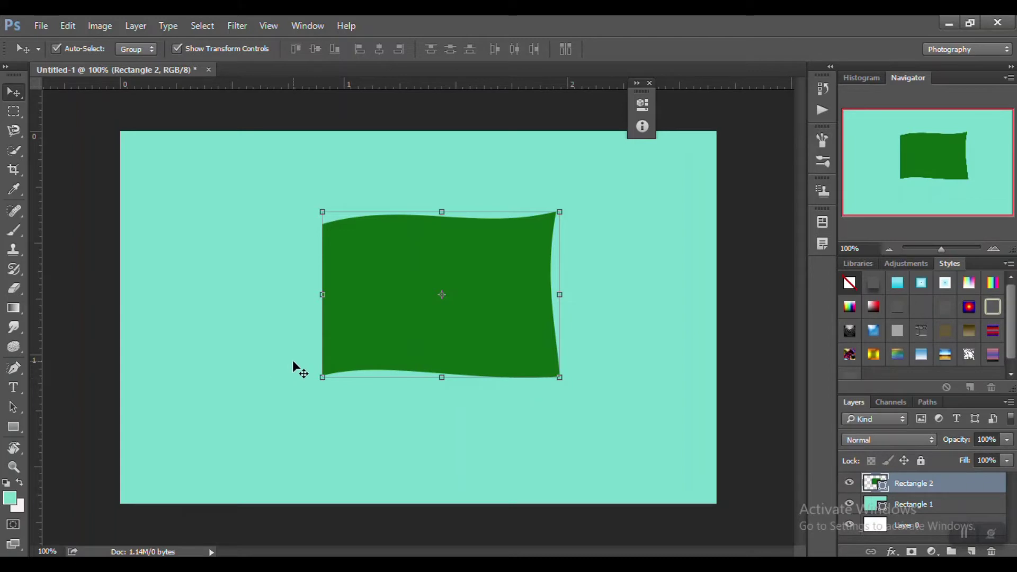
Step: Draw a white 70 × 203 px rectangle along the green flag's left edge
click(14, 429)
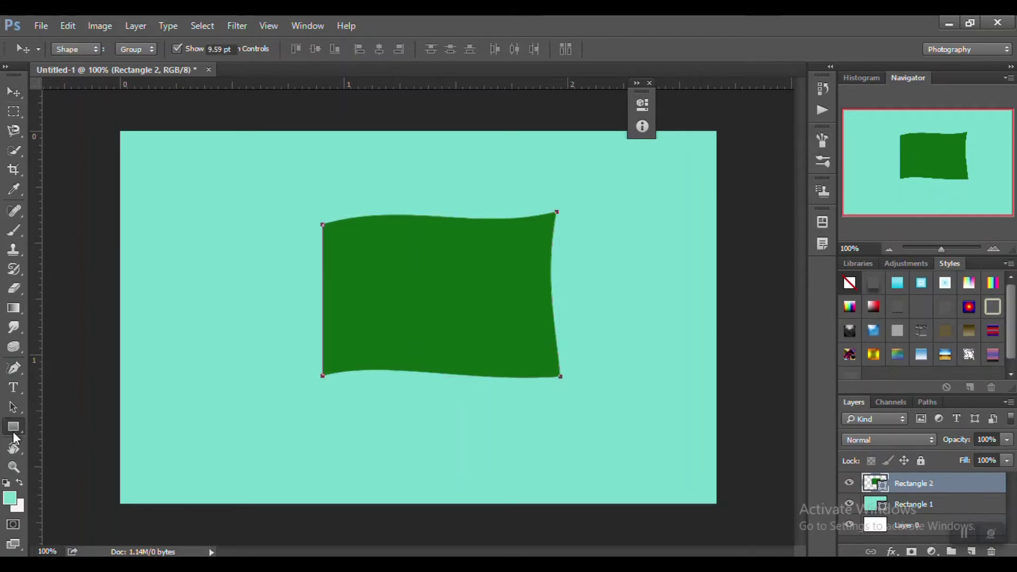
right_click(16, 438)
click(51, 422)
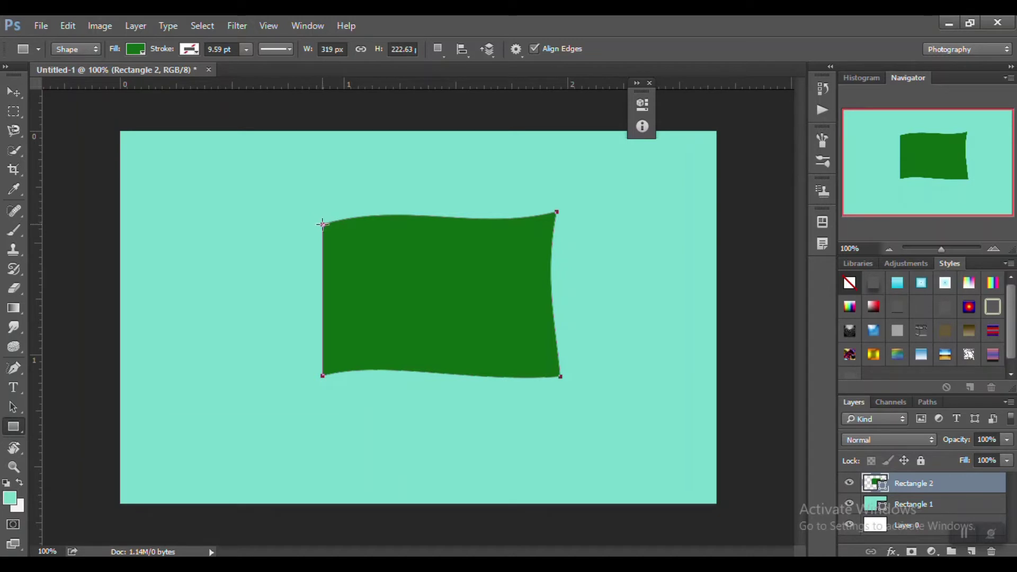
mouse_move(323, 222)
mouse_down()
mouse_move(281, 377)
mouse_move(271, 375)
mouse_up()
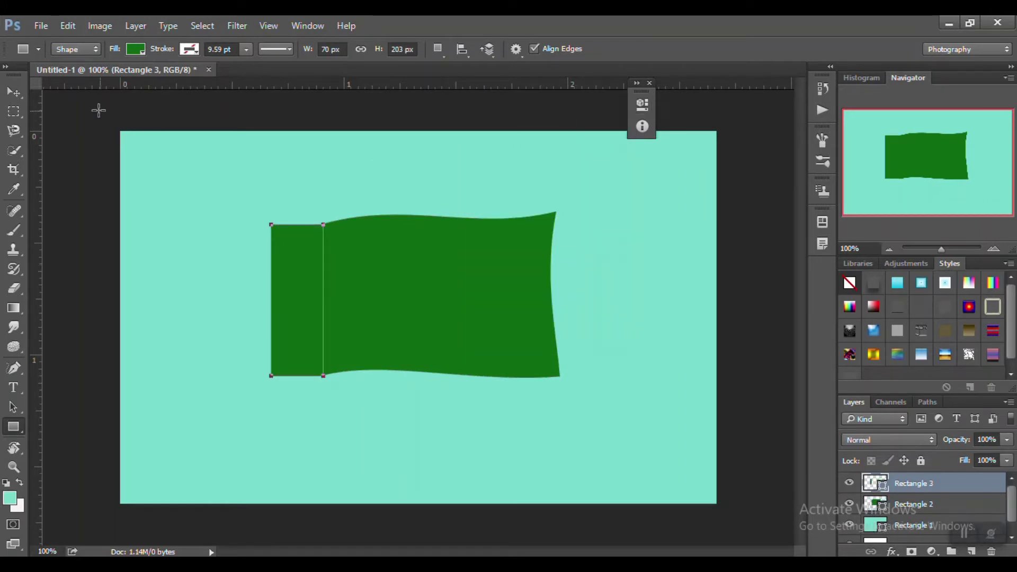
click(137, 49)
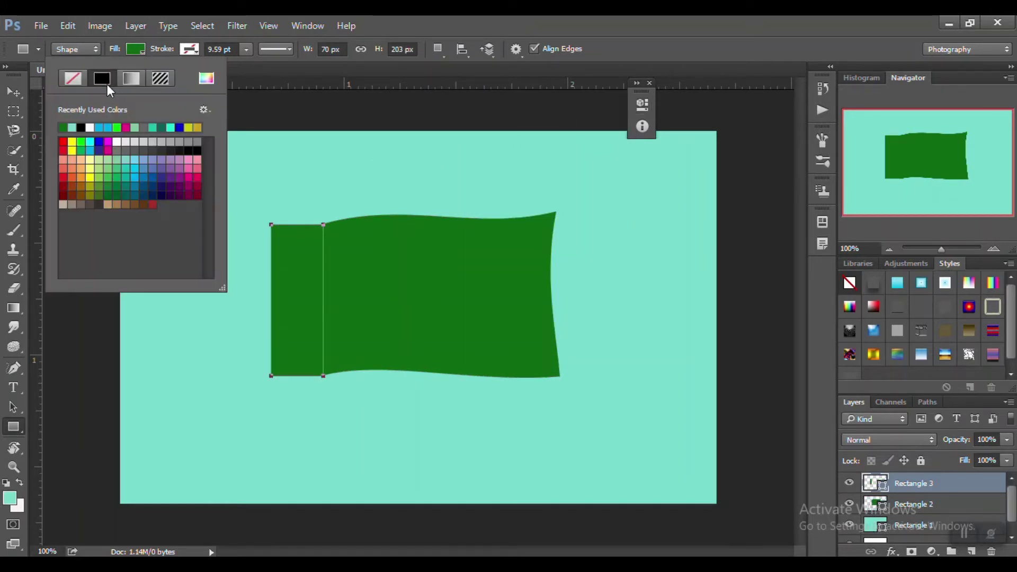
click(90, 127)
click(621, 22)
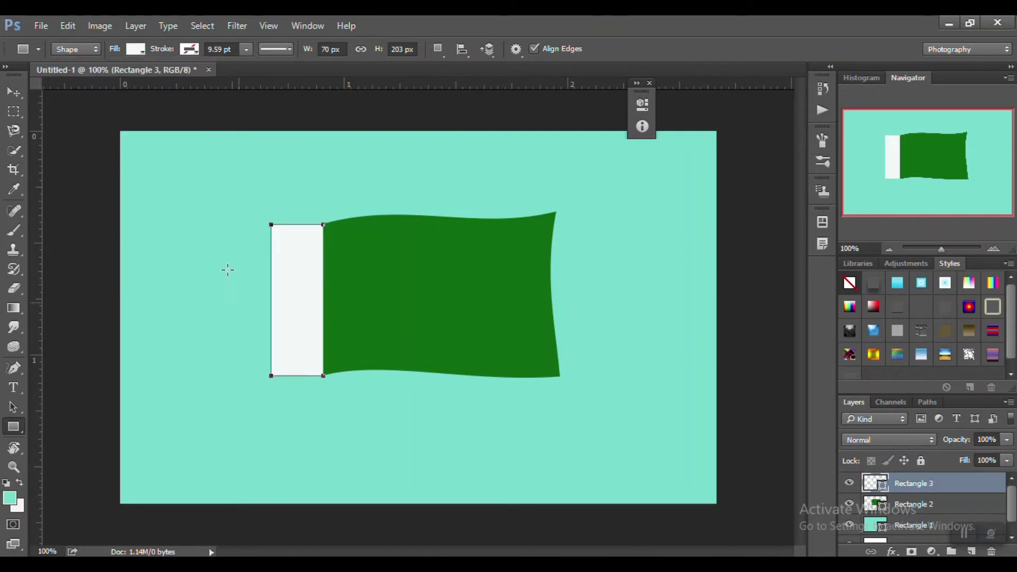
Step: Warp the white band, curving its top and bottom edges to match the flag
key(v)
right_click(297, 259)
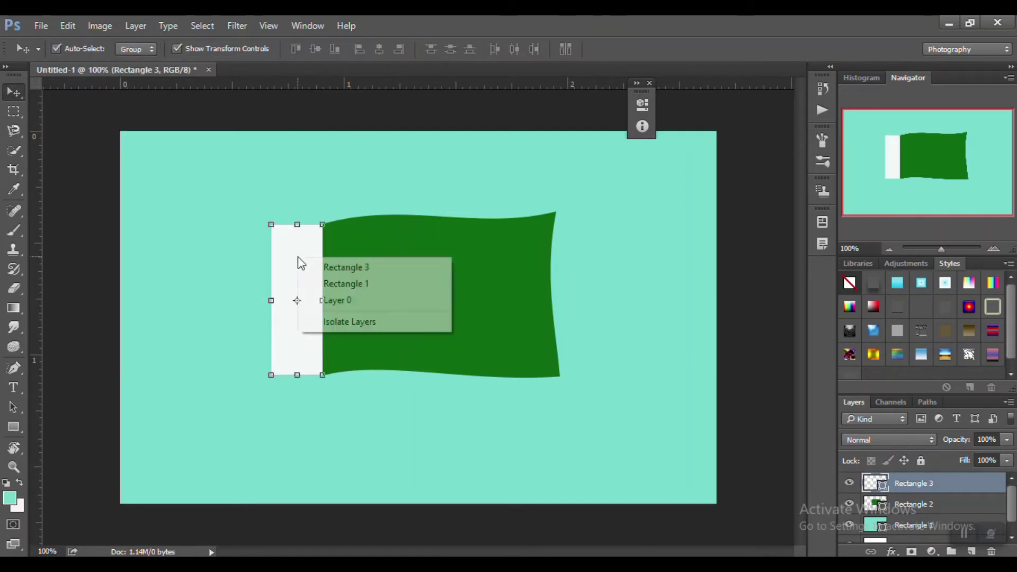
click(306, 243)
key(ctrl+t)
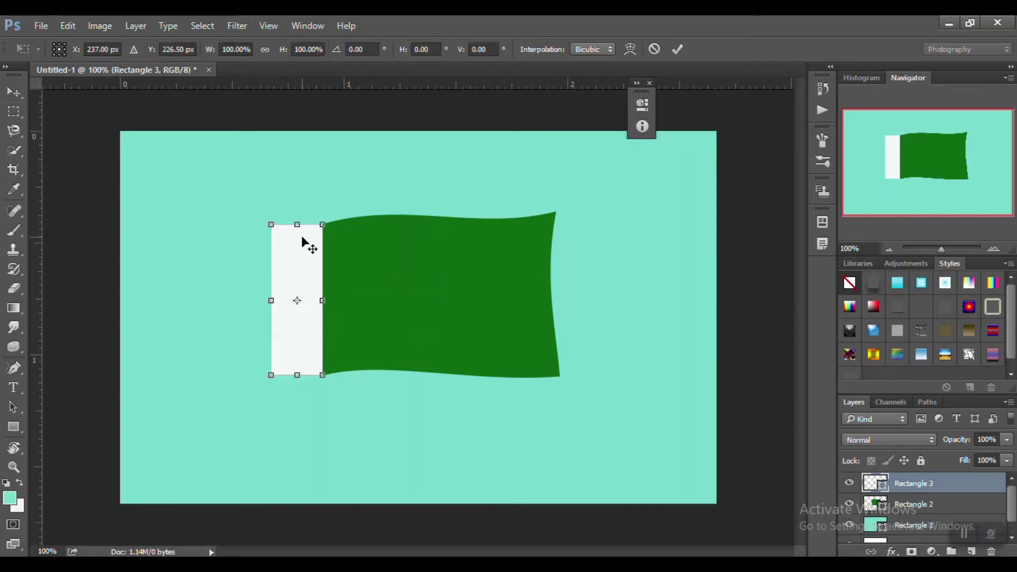
right_click(302, 238)
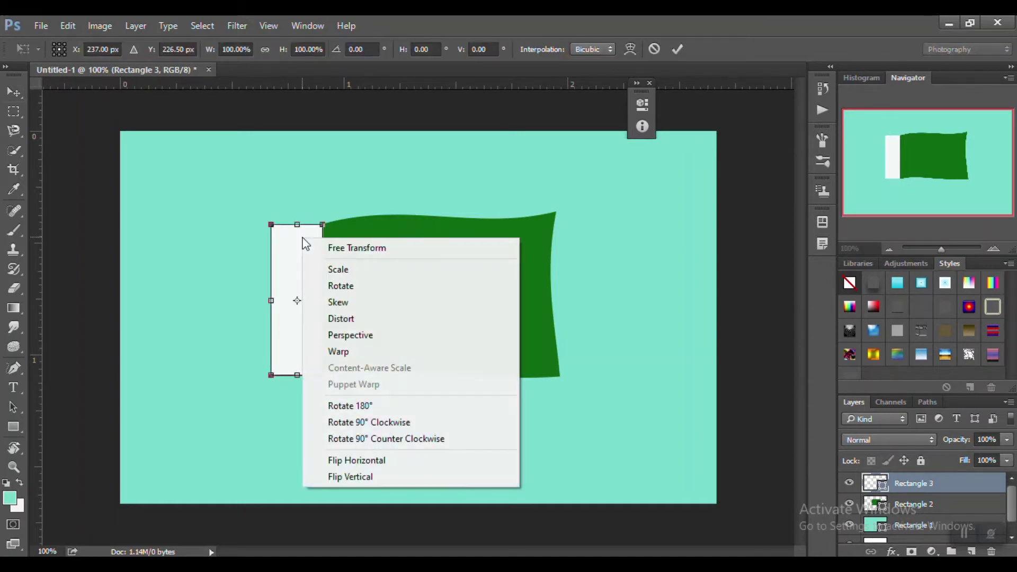
click(387, 352)
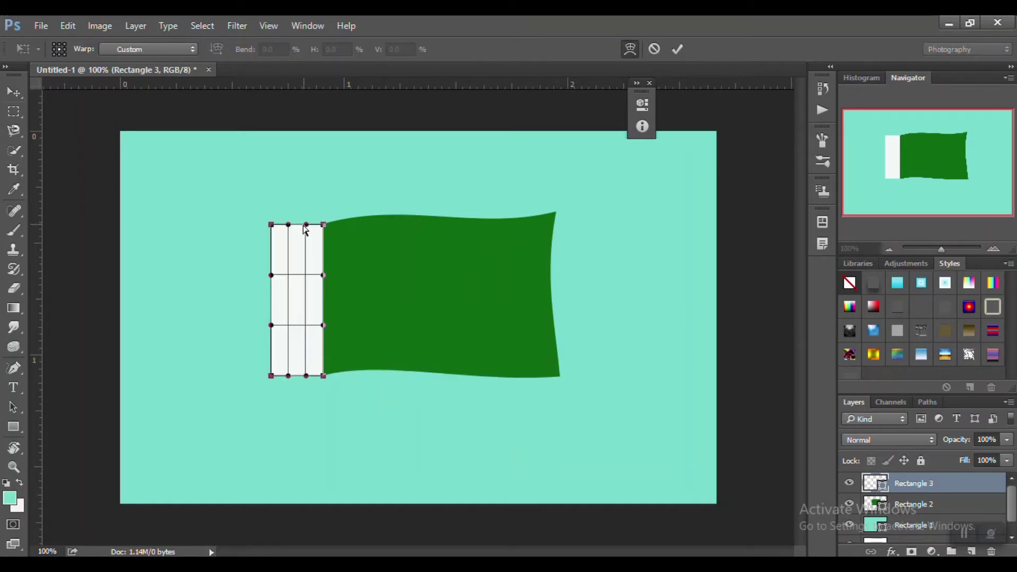
drag(301, 231, 289, 233)
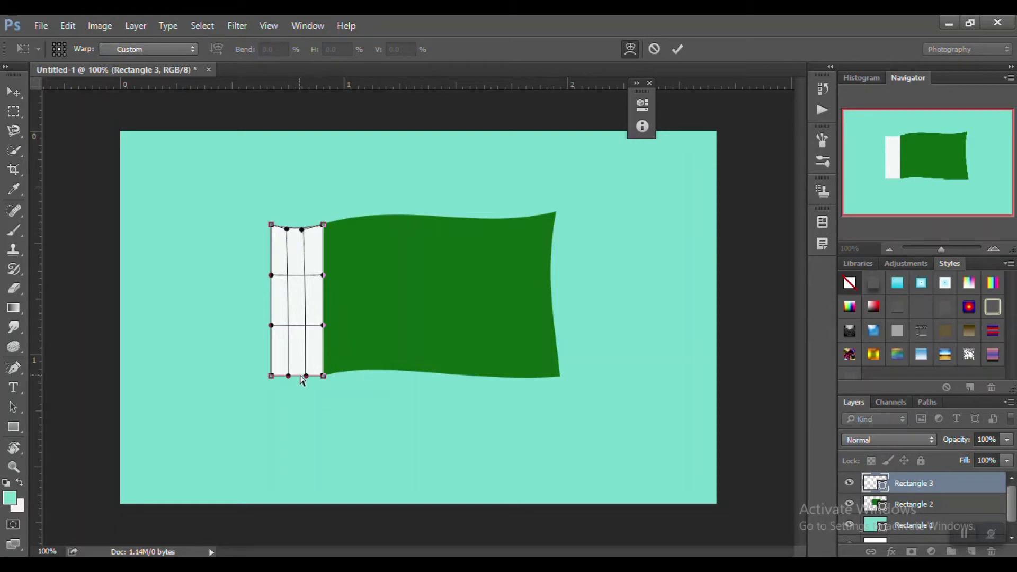
drag(304, 376, 286, 380)
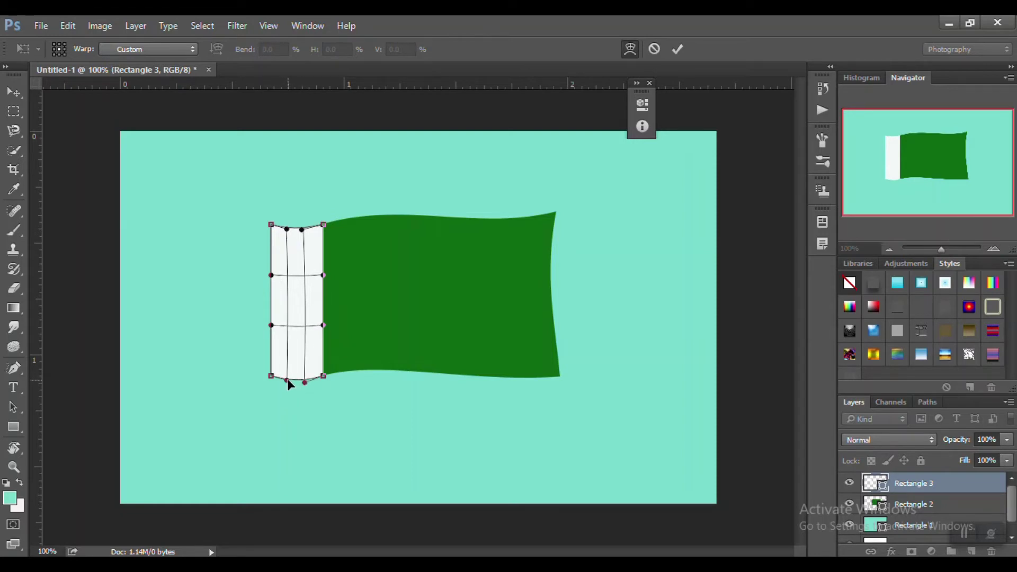
click(678, 47)
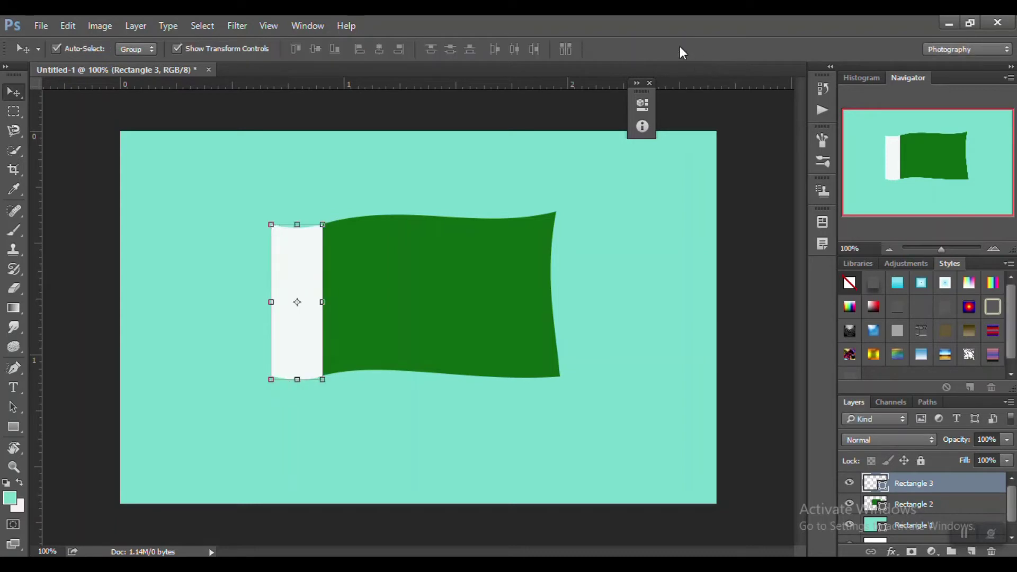
Step: Nudge the white band up one pixel and select the mint background
click(14, 112)
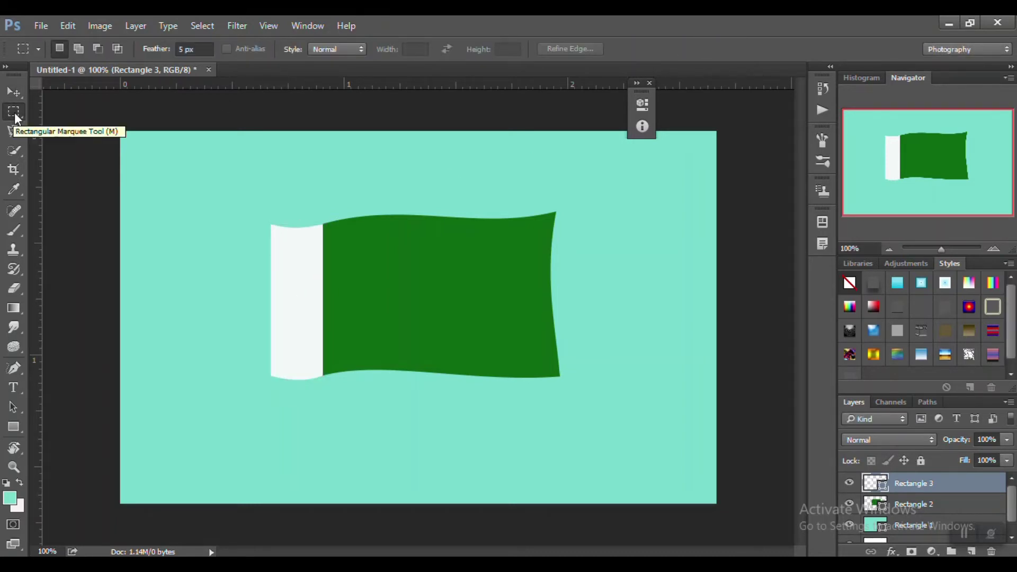
click(14, 93)
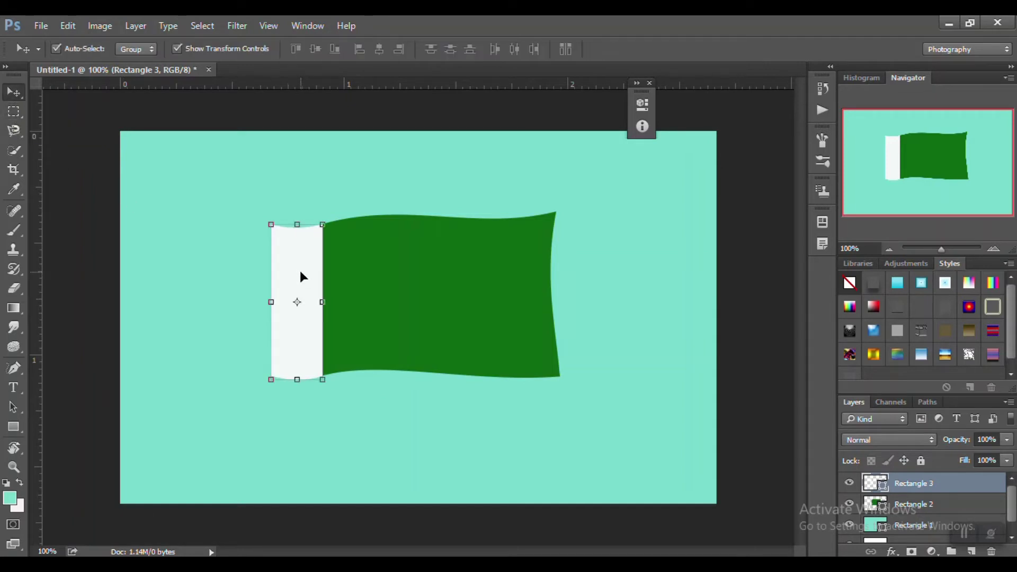
key(Up)
click(377, 191)
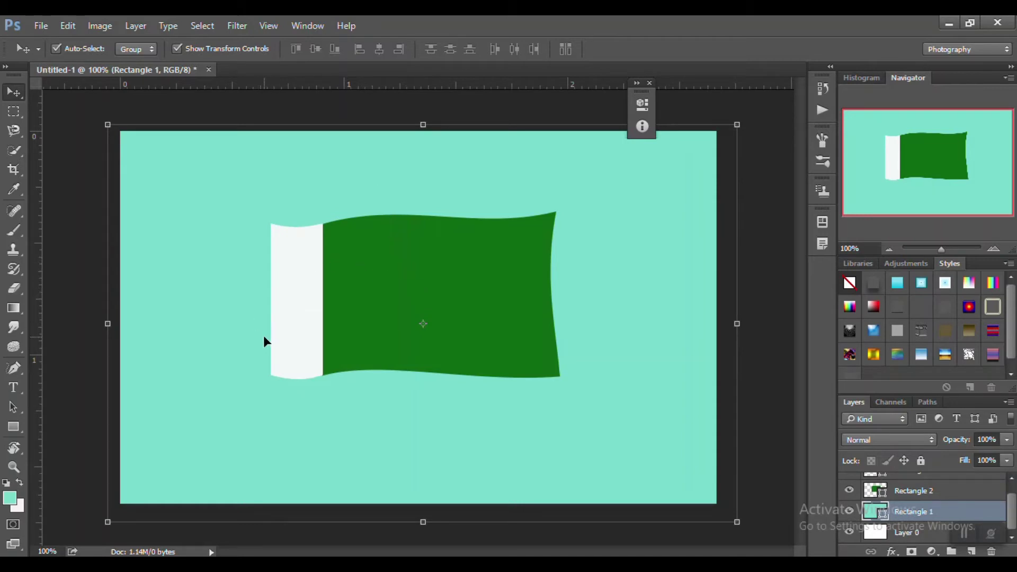
click(15, 466)
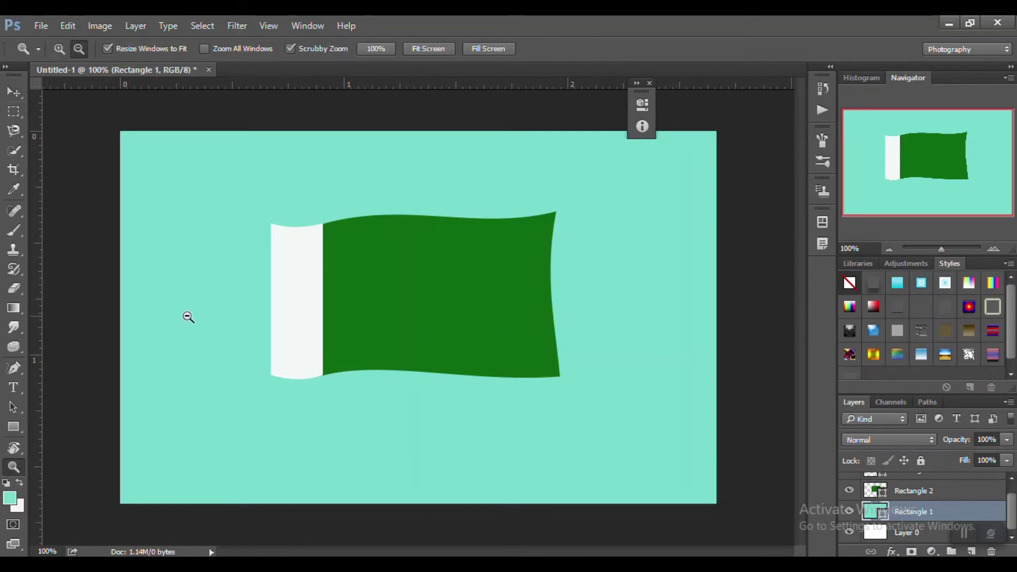
click(59, 49)
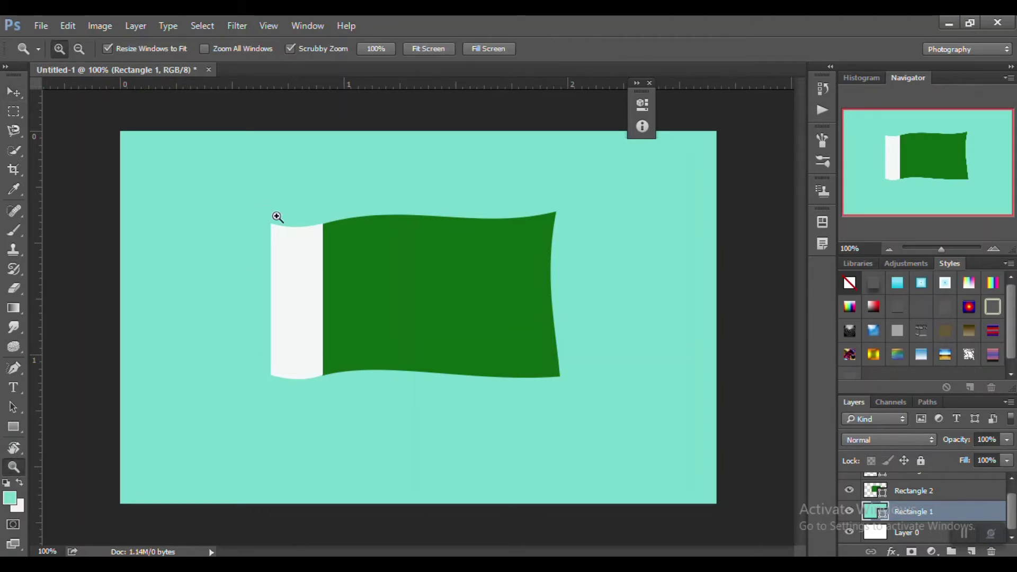
click(316, 332)
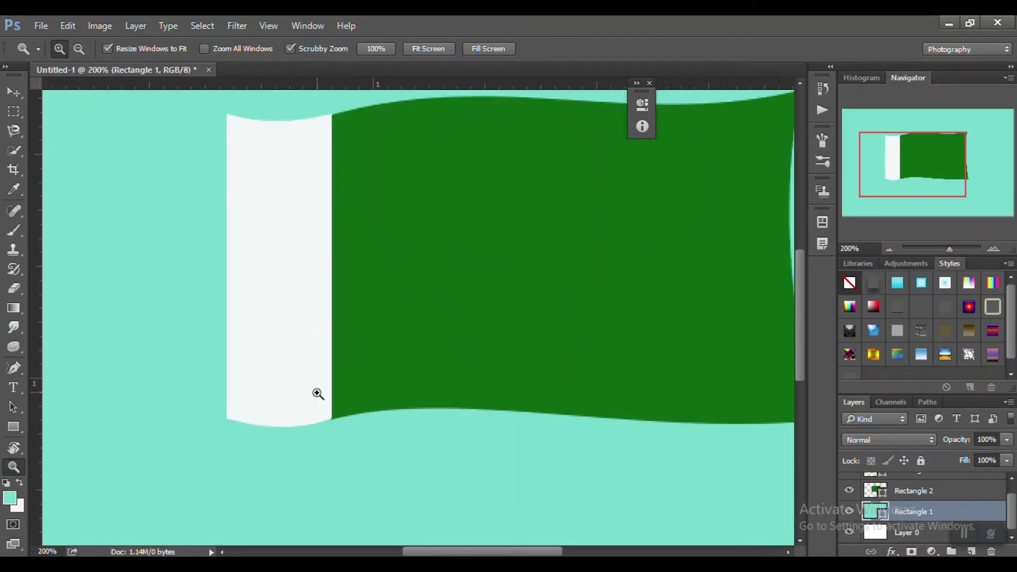
click(318, 392)
scroll(334, 444, up, 2)
scroll(334, 444, up, 2)
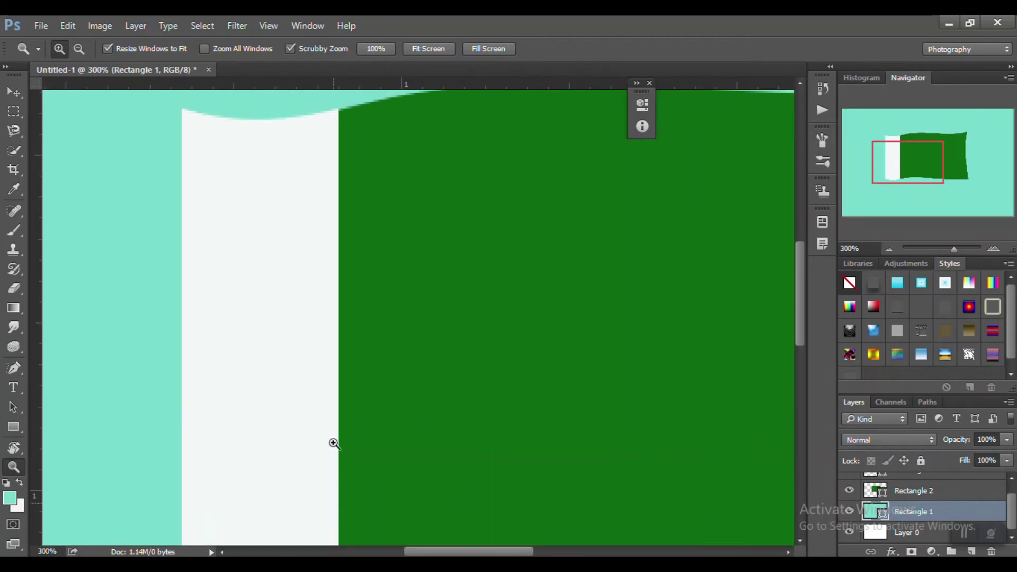
scroll(334, 444, up, 2)
scroll(334, 444, up, 1)
scroll(326, 329, down, 2)
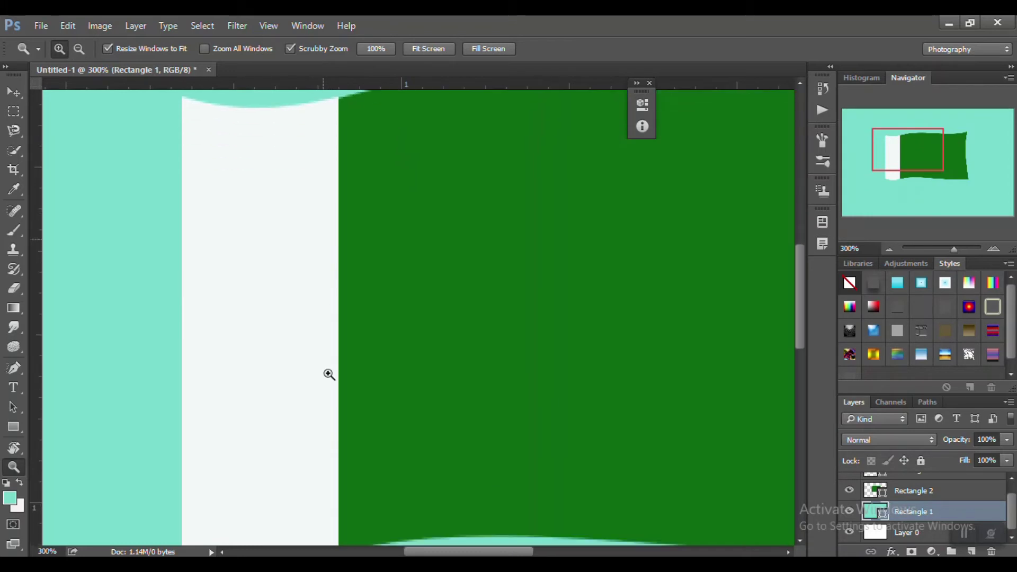
scroll(329, 380, down, 3)
scroll(333, 406, down, 1)
scroll(336, 424, down, 2)
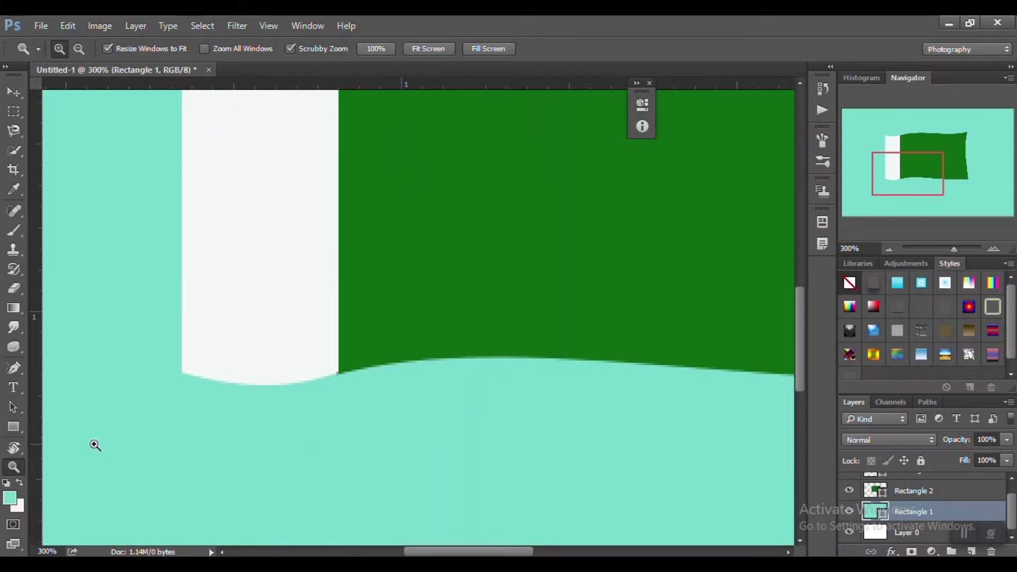
click(75, 53)
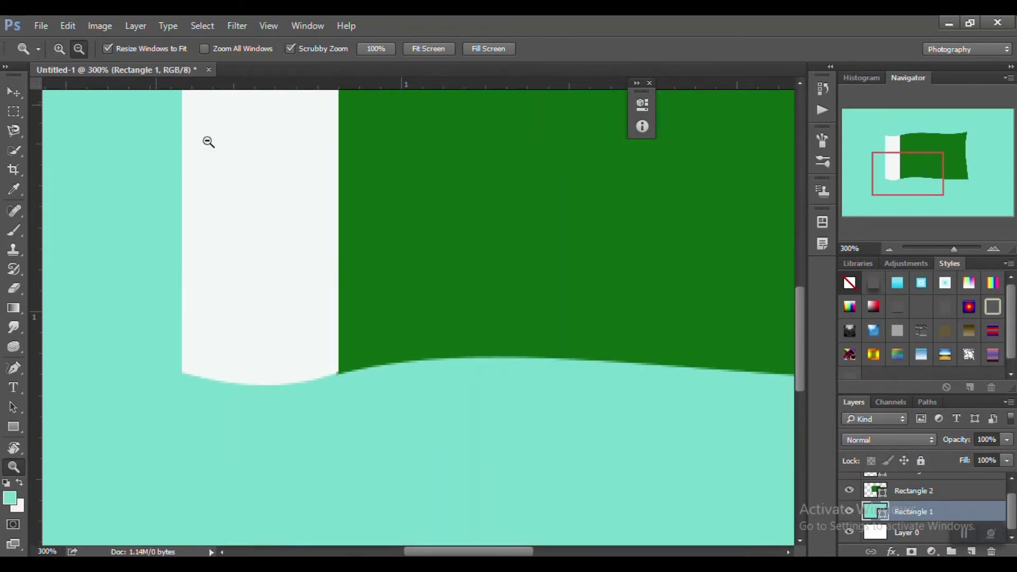
click(386, 263)
click(387, 265)
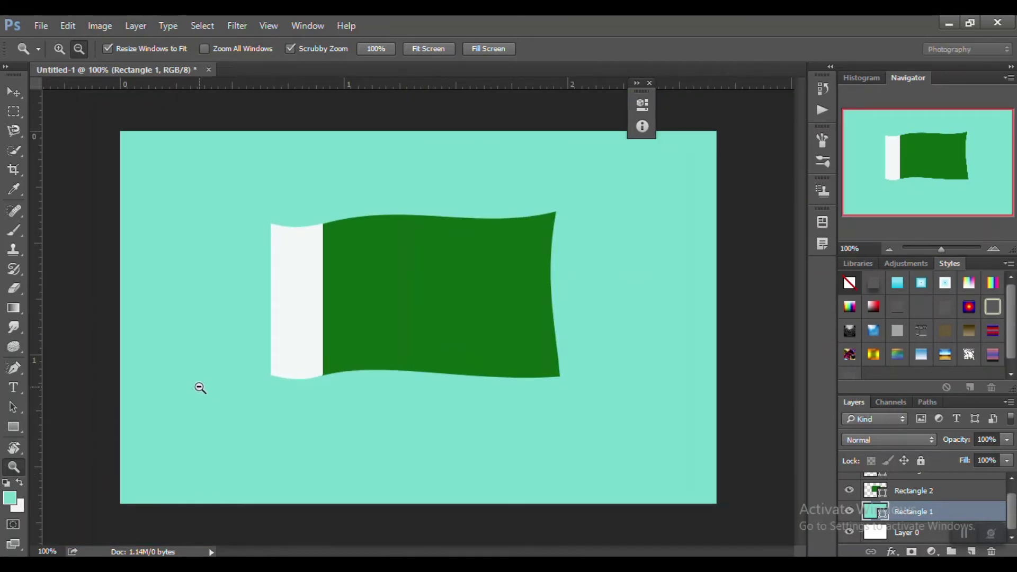
Step: Draw an ellipse on the flag, then undo the stray shape
click(18, 425)
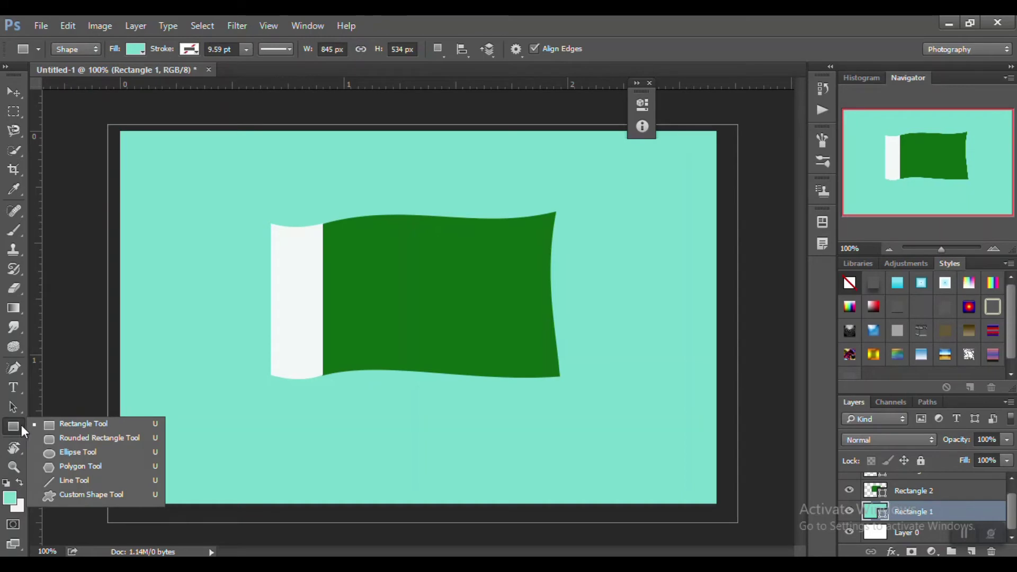
click(71, 453)
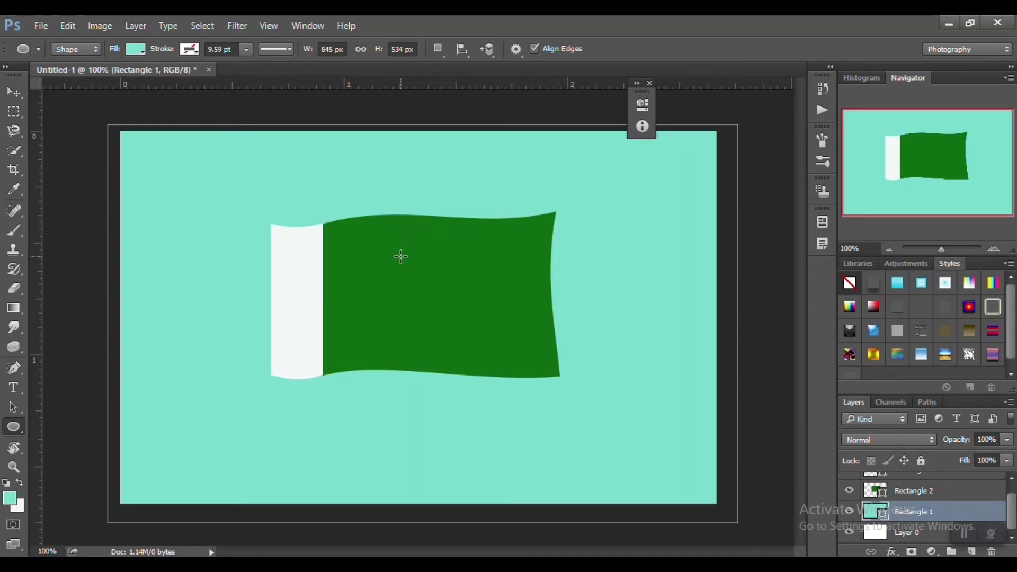
drag(401, 257, 430, 285)
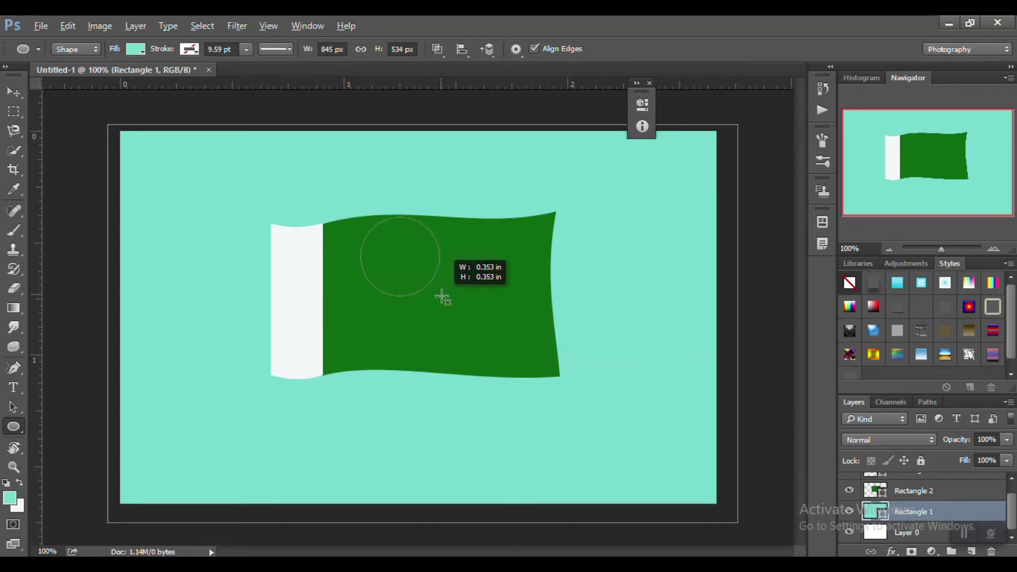
drag(430, 285, 447, 303)
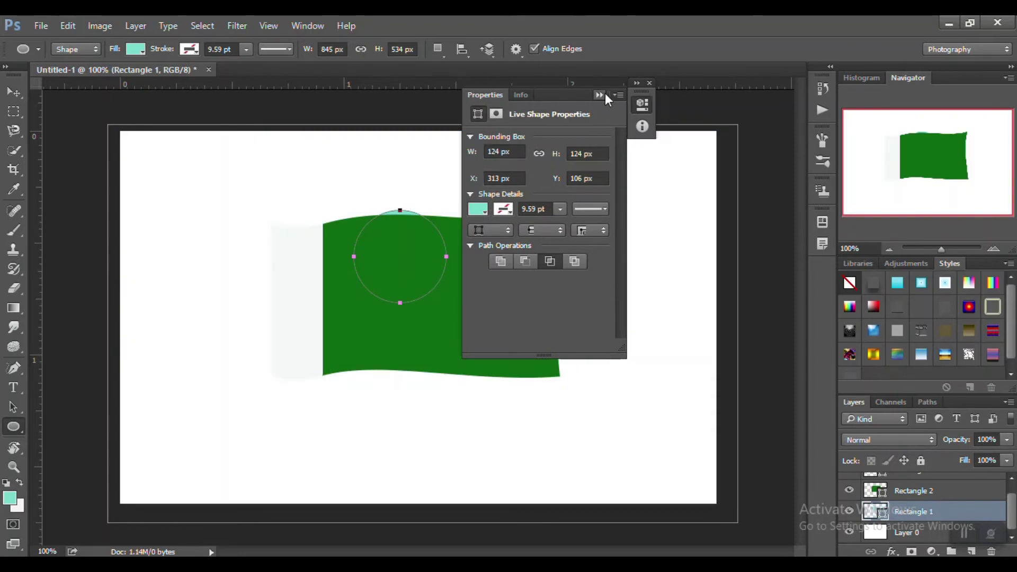
click(599, 95)
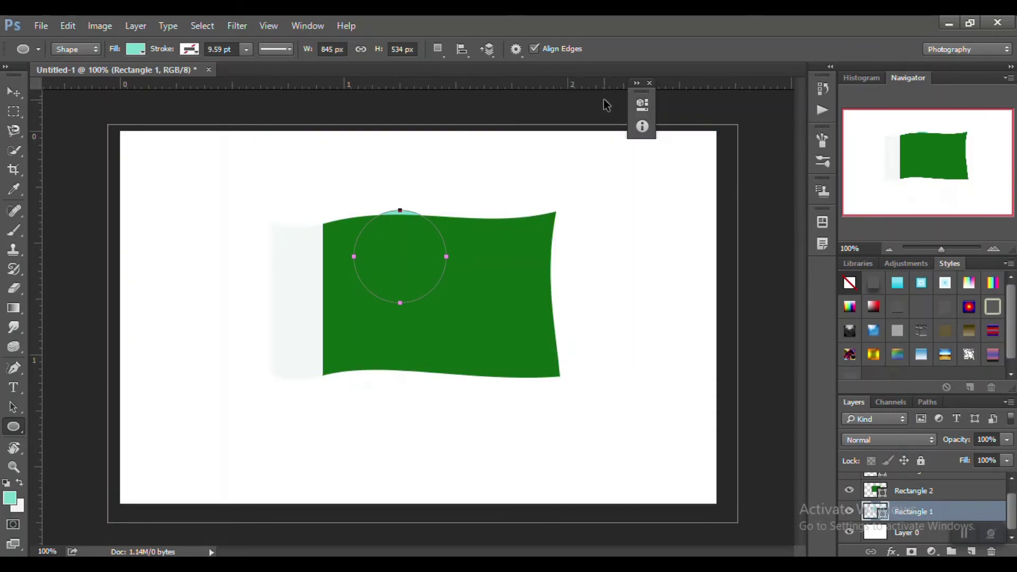
key(ctrl+z)
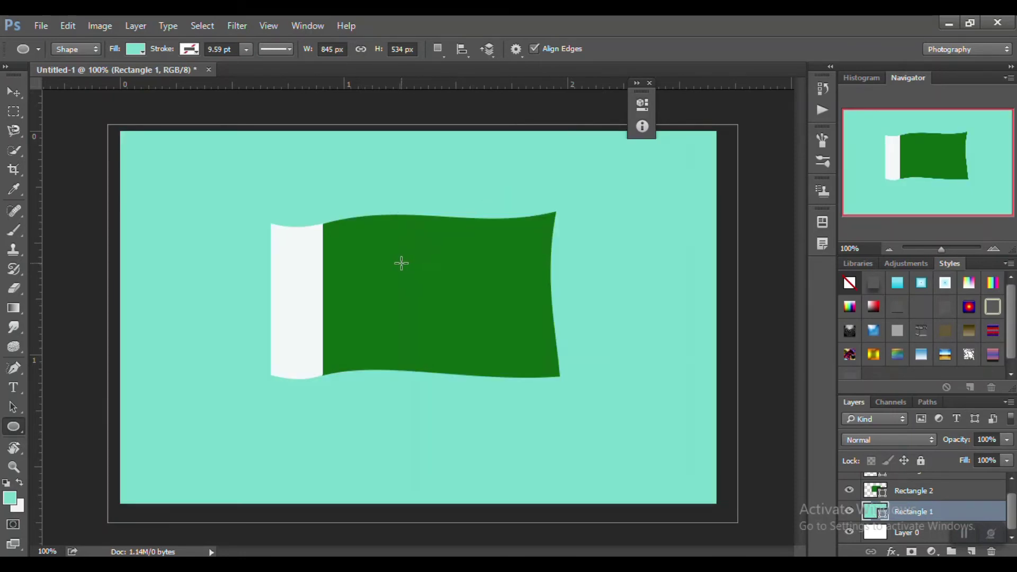
Step: Draw a white circle mid-flag and move Ellipse 1 above the flag layers
drag(401, 264, 481, 345)
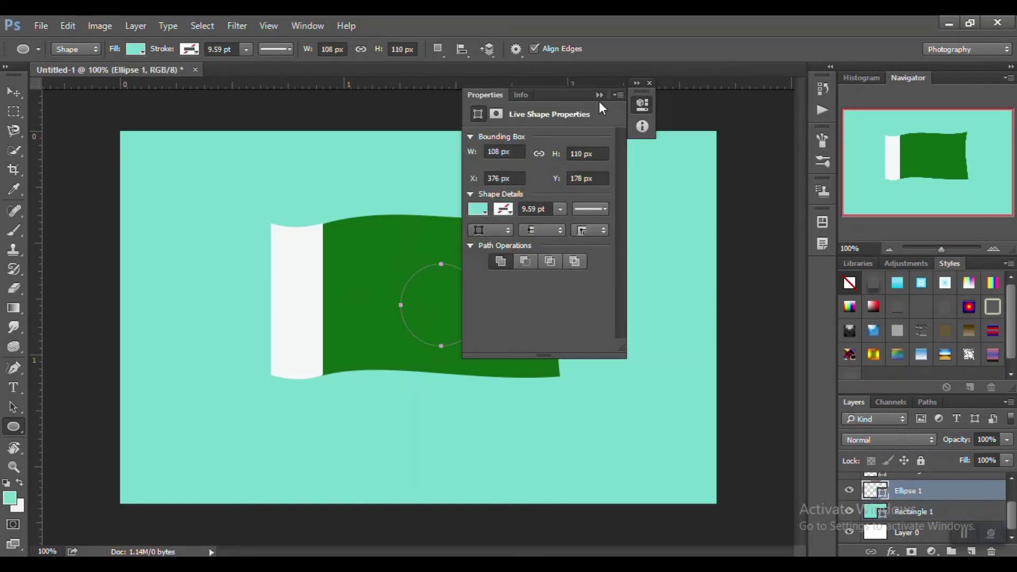
click(597, 94)
click(139, 49)
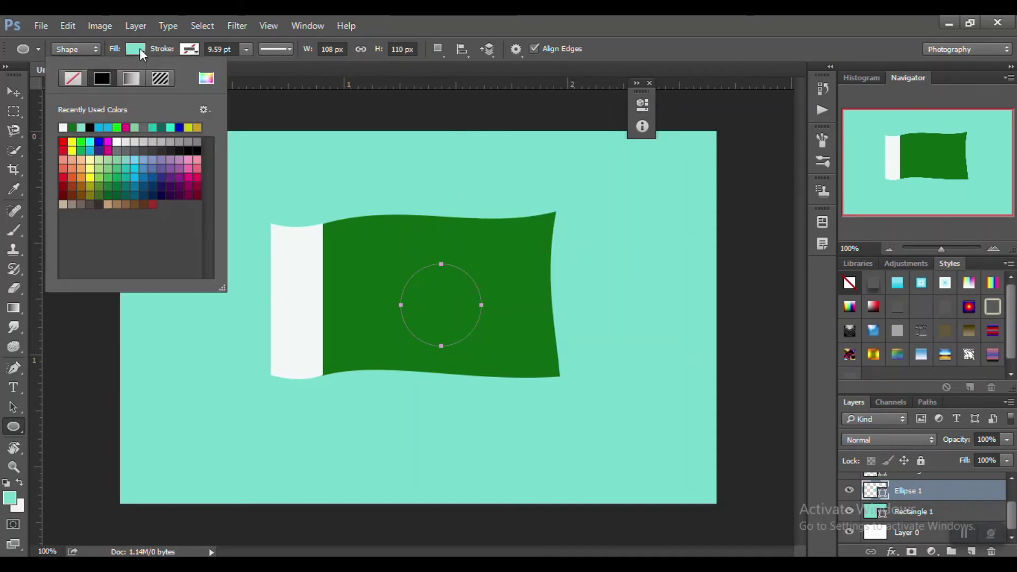
click(63, 127)
click(516, 15)
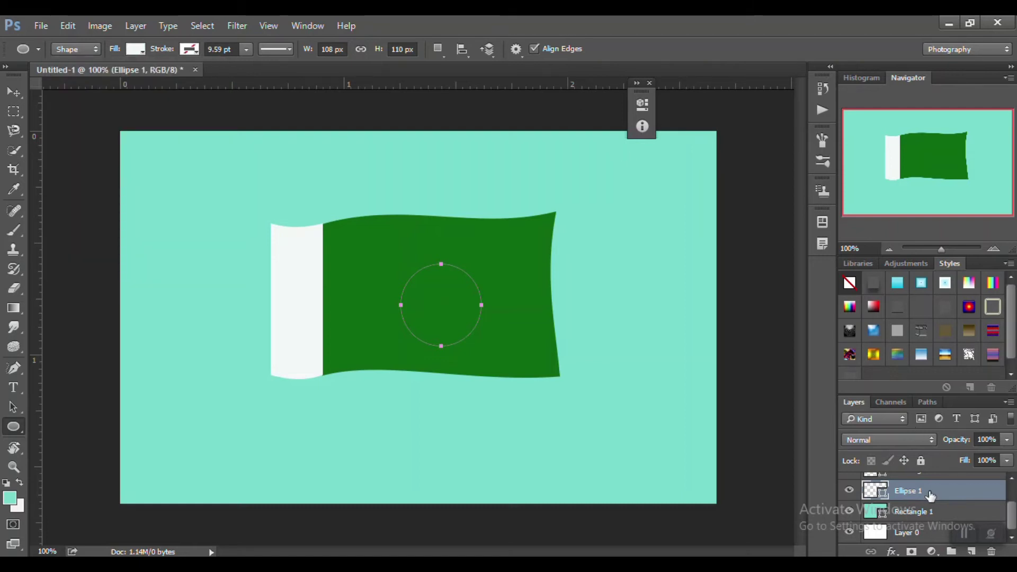
drag(931, 494, 931, 480)
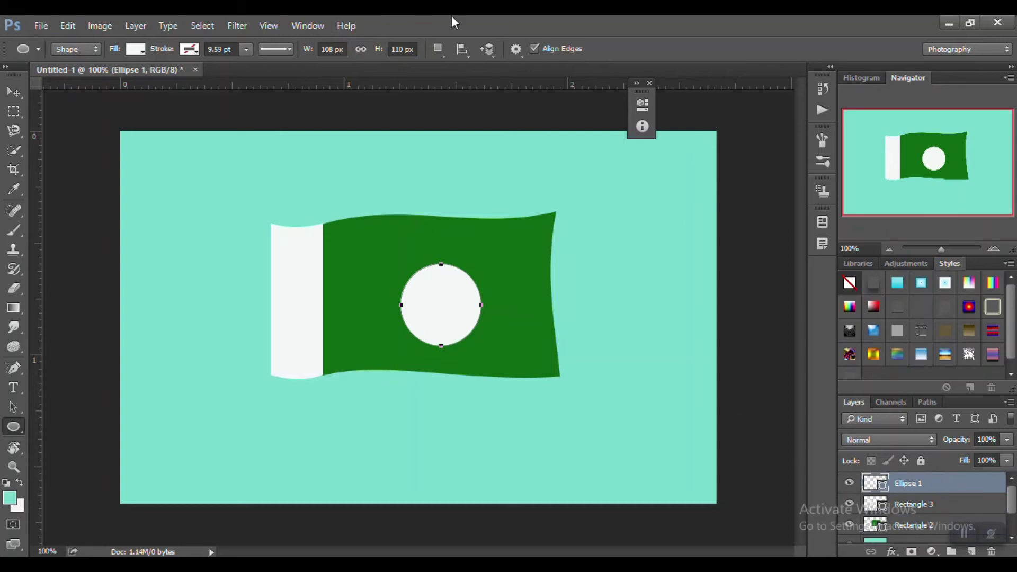
Step: Move the white circle up and left and enlarge it about 121–126%
click(14, 93)
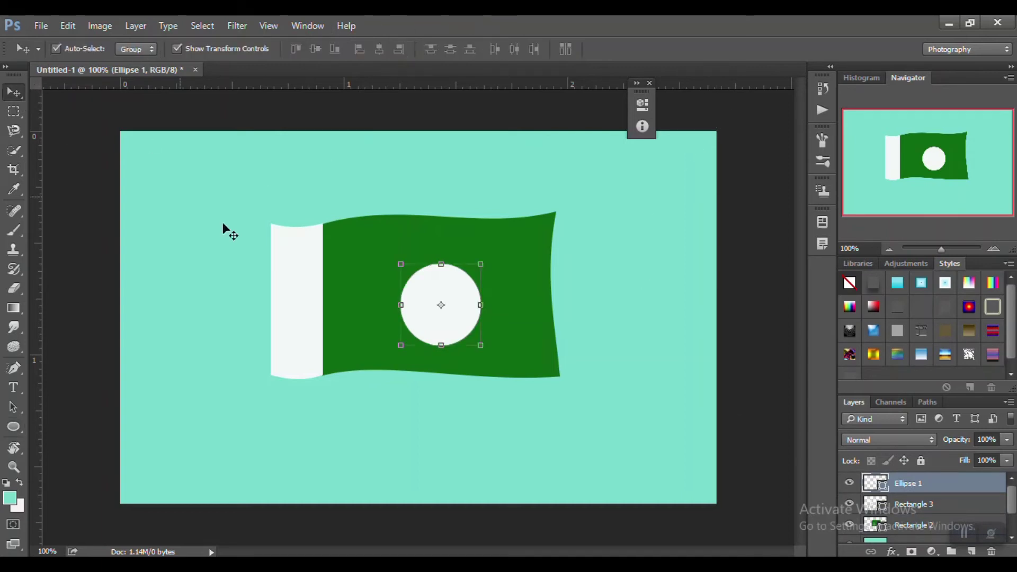
mouse_move(448, 299)
mouse_down()
mouse_move(426, 280)
mouse_move(479, 237)
mouse_up()
key(ctrl+t)
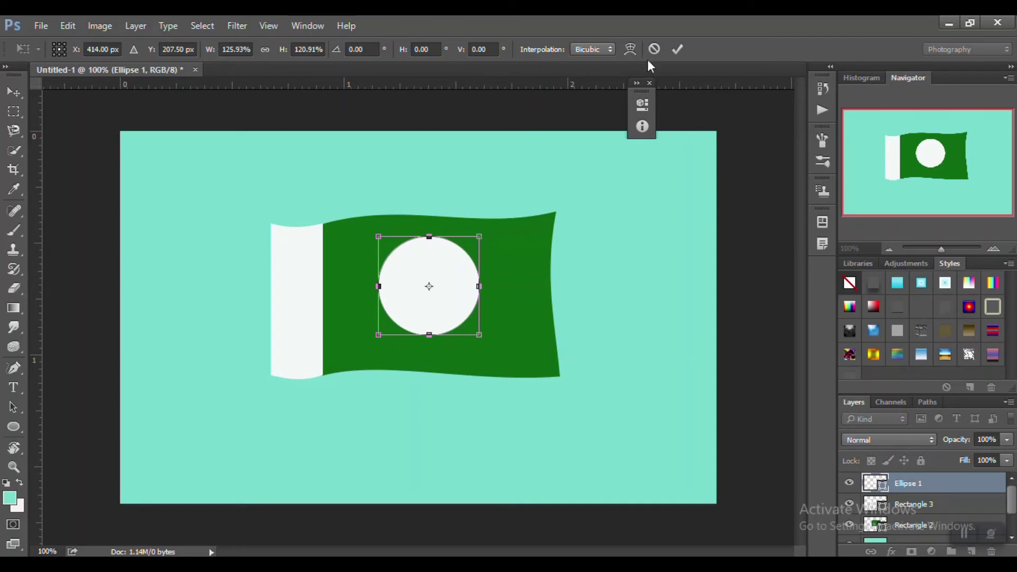
click(677, 49)
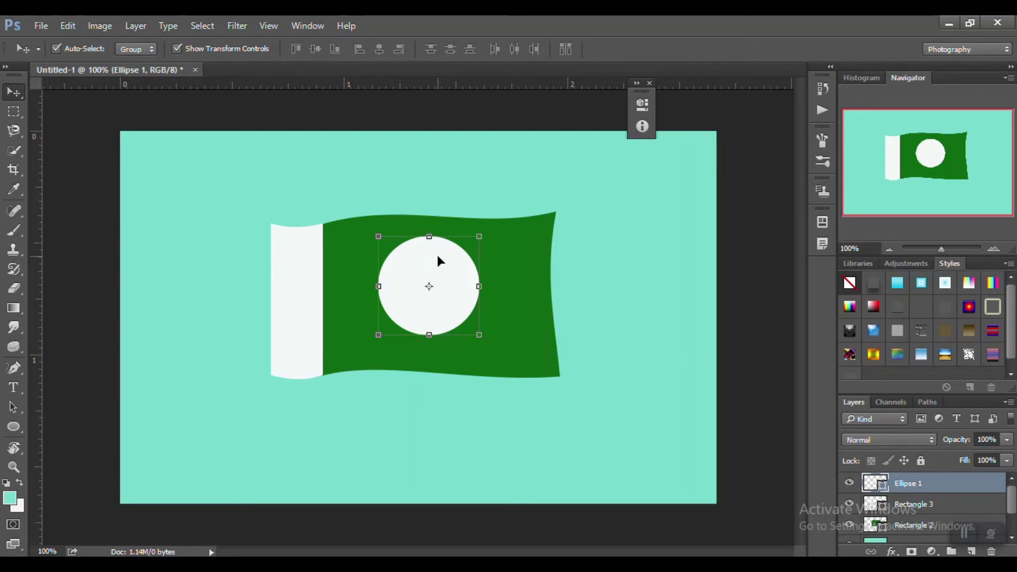
Step: Duplicate the Ellipse 1 layer and shift the copy slightly right
right_click(437, 261)
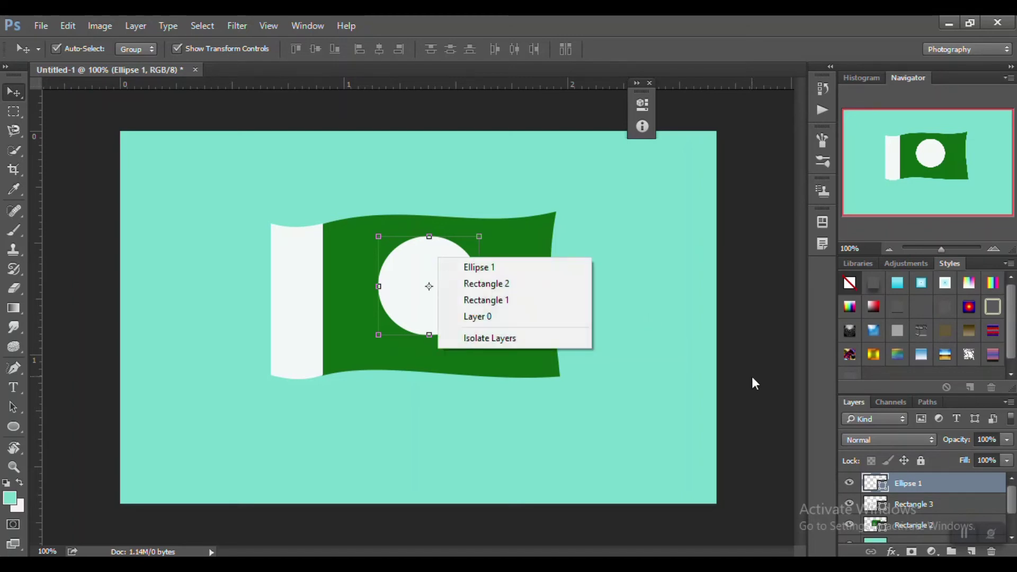
click(914, 481)
right_click(913, 481)
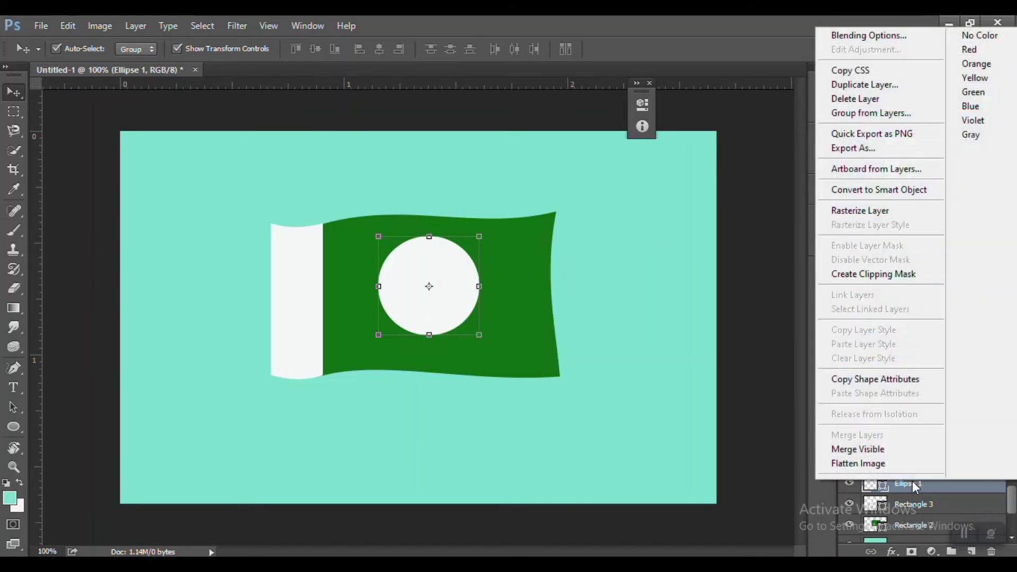
click(864, 84)
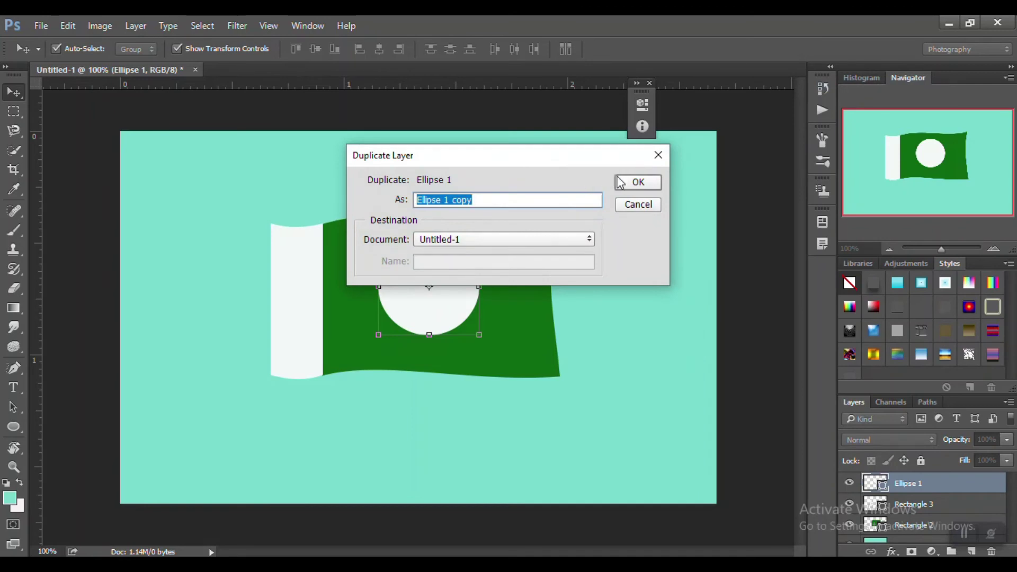
click(628, 185)
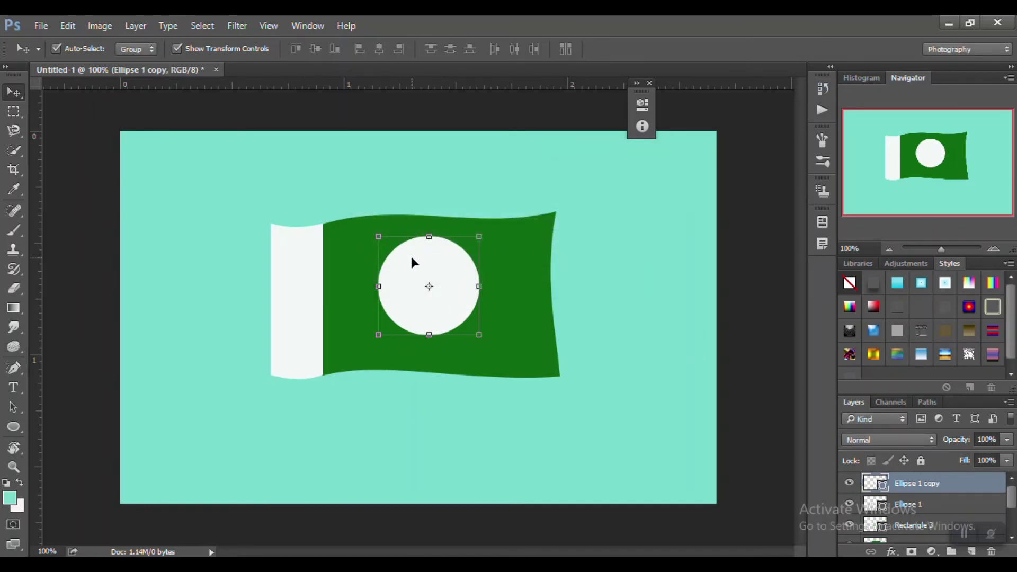
drag(411, 259, 434, 266)
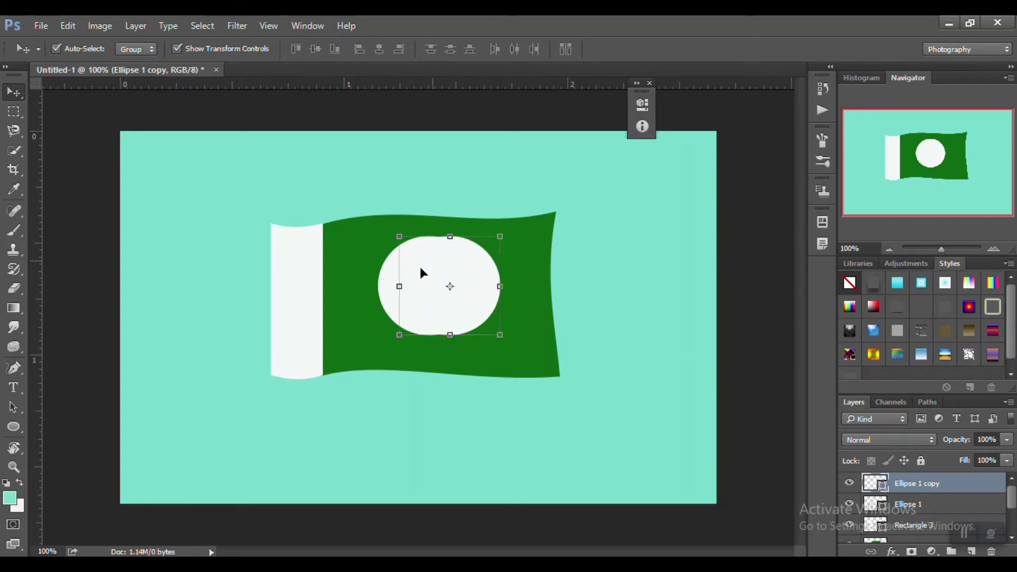
Step: Fill Ellipse 1 copy with the flag's green and rotate it about −10°
click(14, 427)
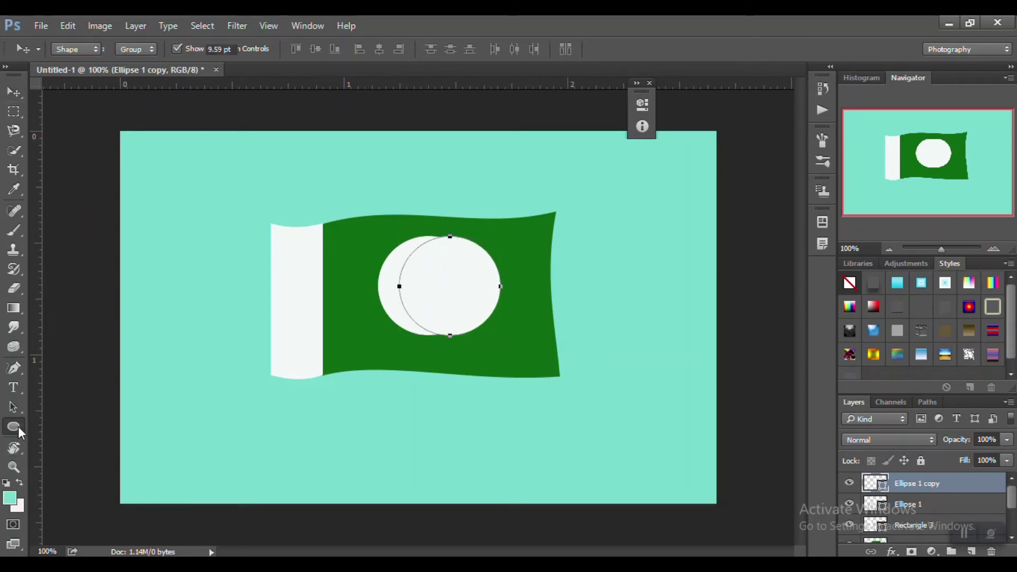
click(136, 49)
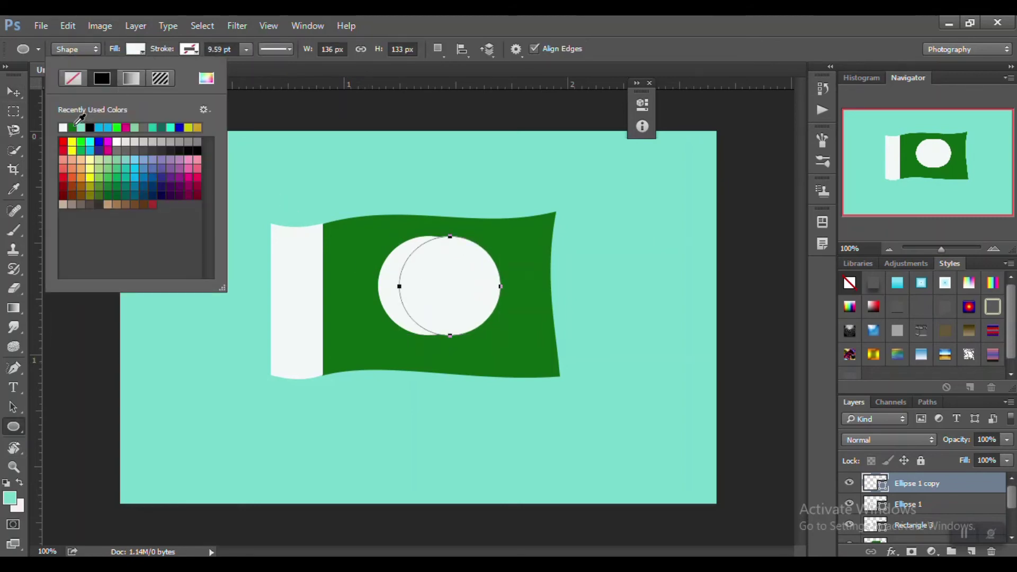
click(72, 128)
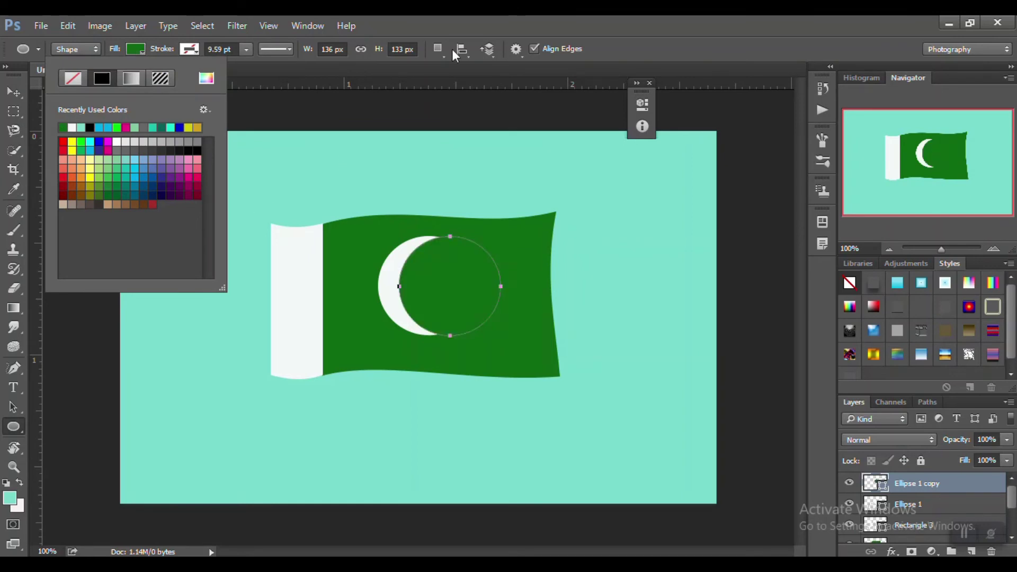
click(17, 89)
key(ctrl+t)
drag(391, 302, 452, 262)
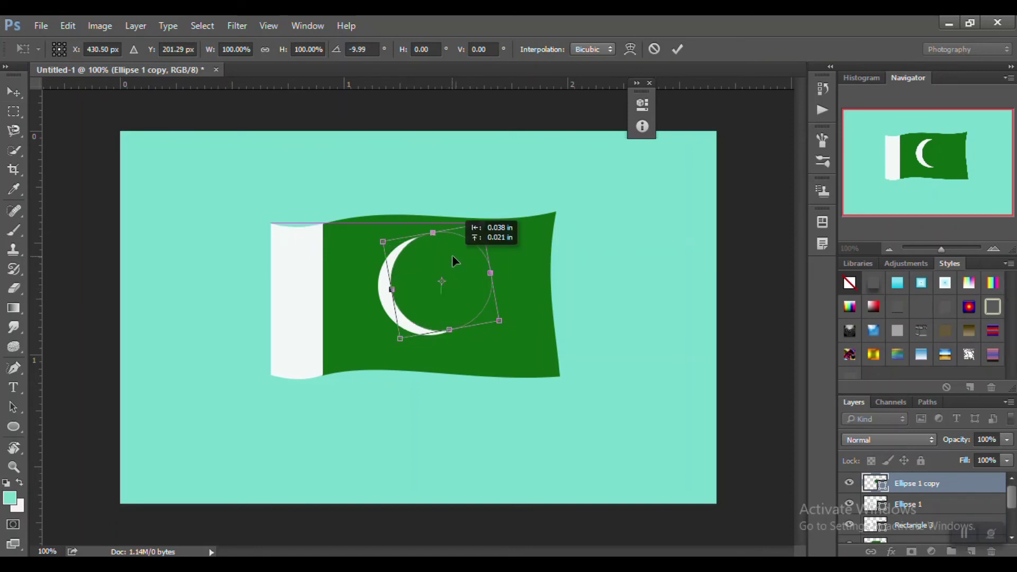
click(674, 50)
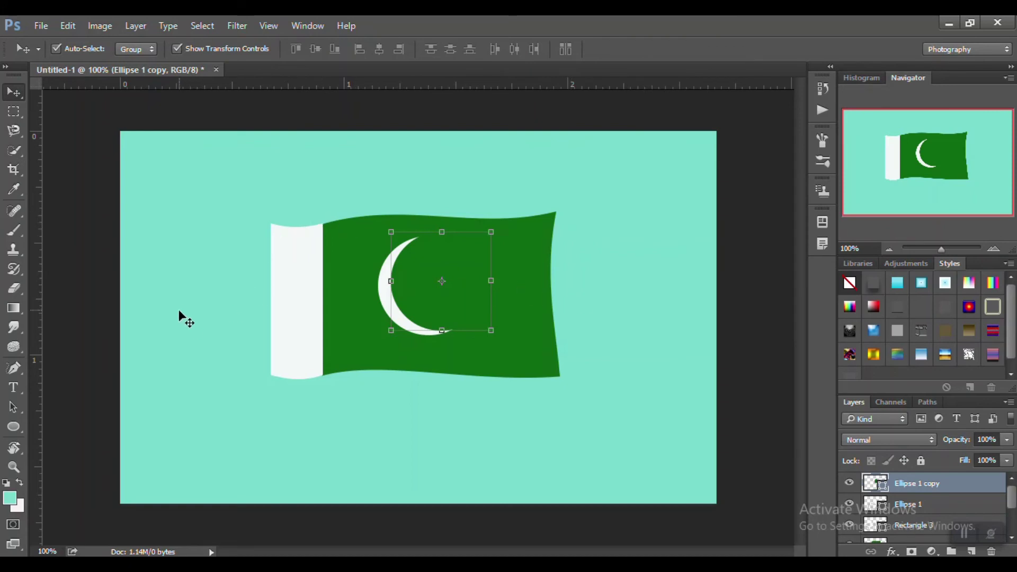
Step: Draw a white five-point star (Polygon 1) on the flag's upper right
click(16, 422)
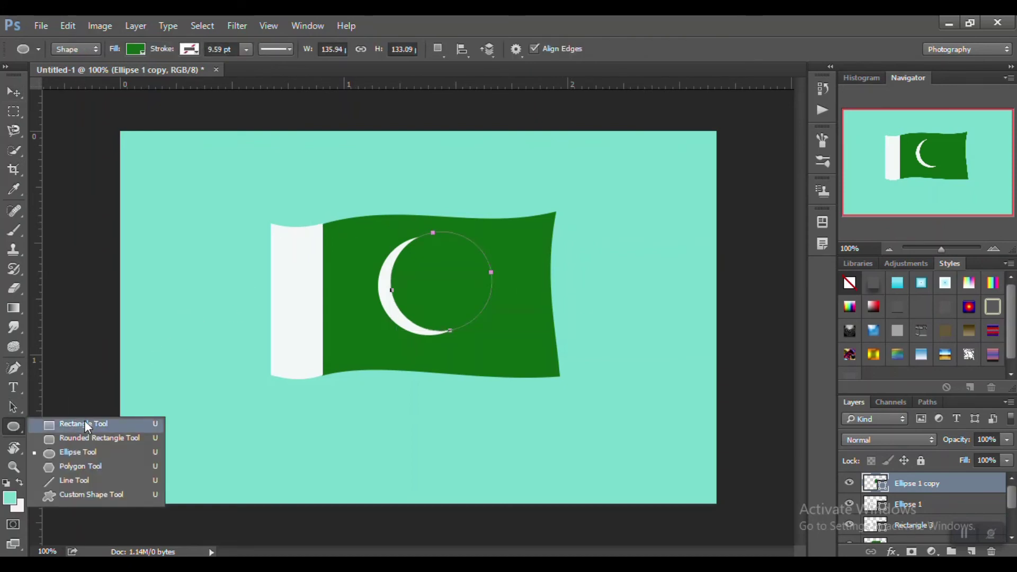
click(91, 464)
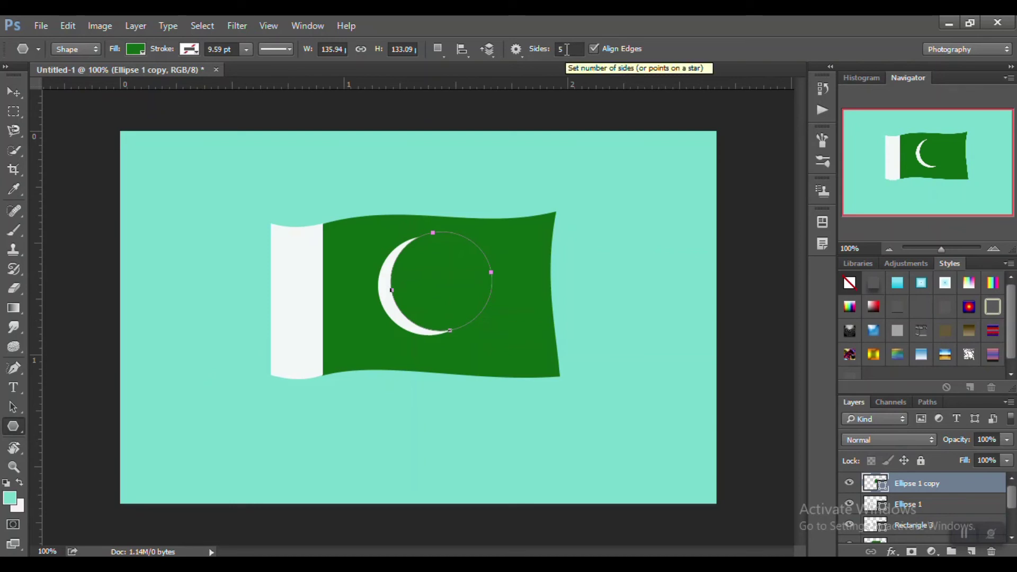
click(518, 52)
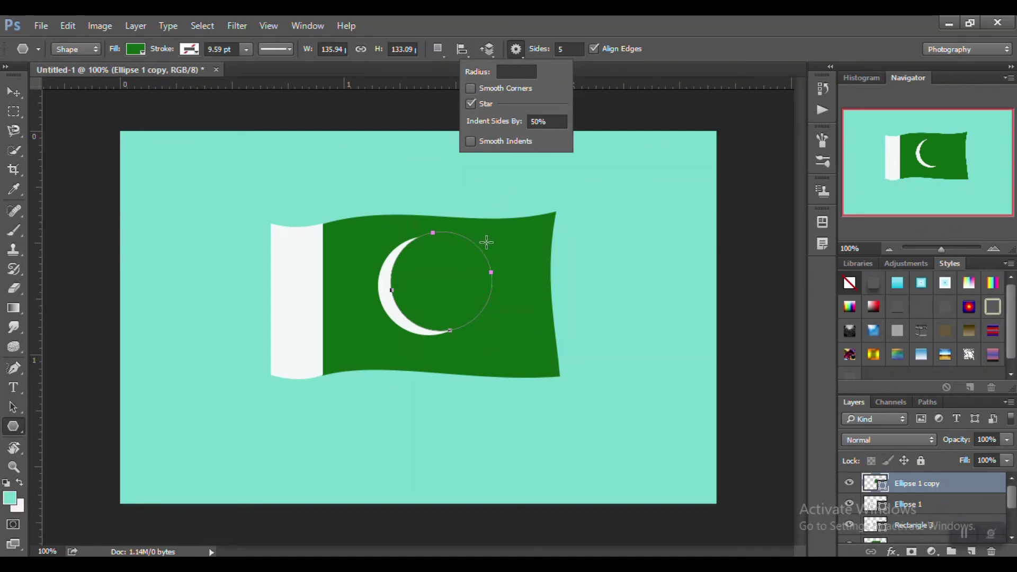
drag(494, 242, 517, 267)
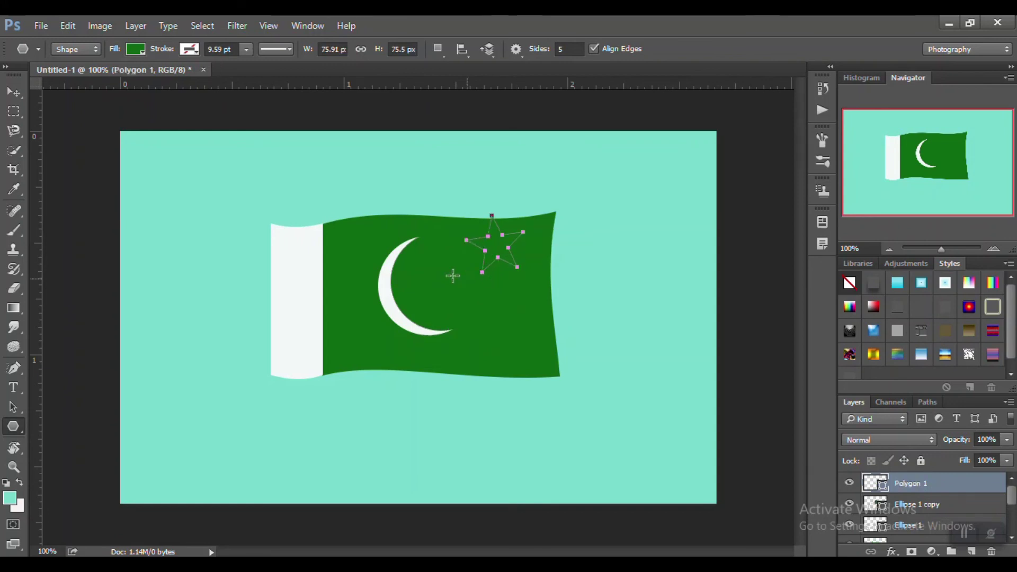
click(135, 49)
click(71, 127)
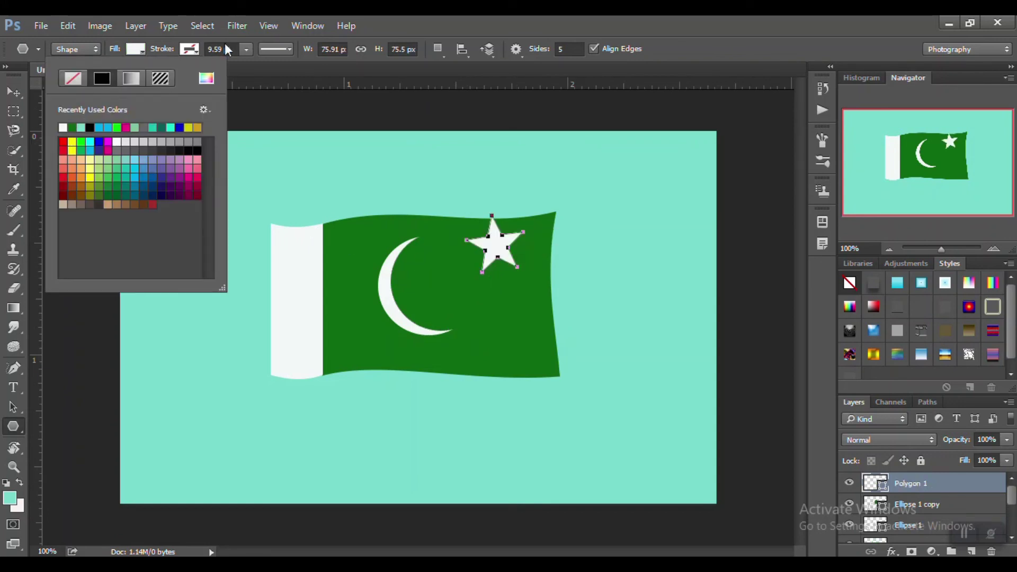
key(Return)
Step: Scale the star down and place it inside the crescent's curve
click(16, 91)
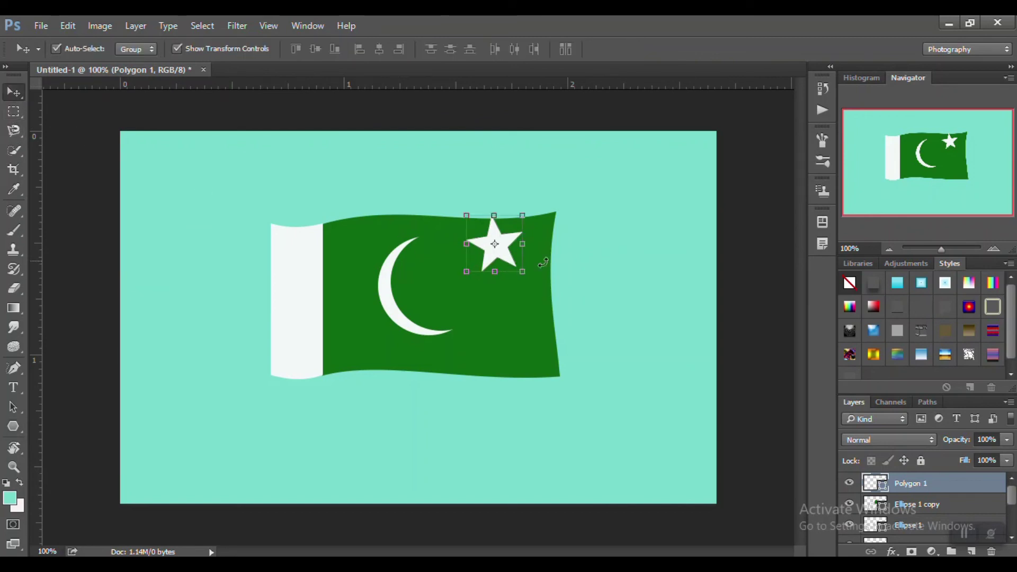
key(ctrl+t)
mouse_move(467, 273)
mouse_down()
mouse_move(495, 245)
mouse_move(442, 279)
mouse_move(452, 261)
mouse_move(449, 273)
mouse_up()
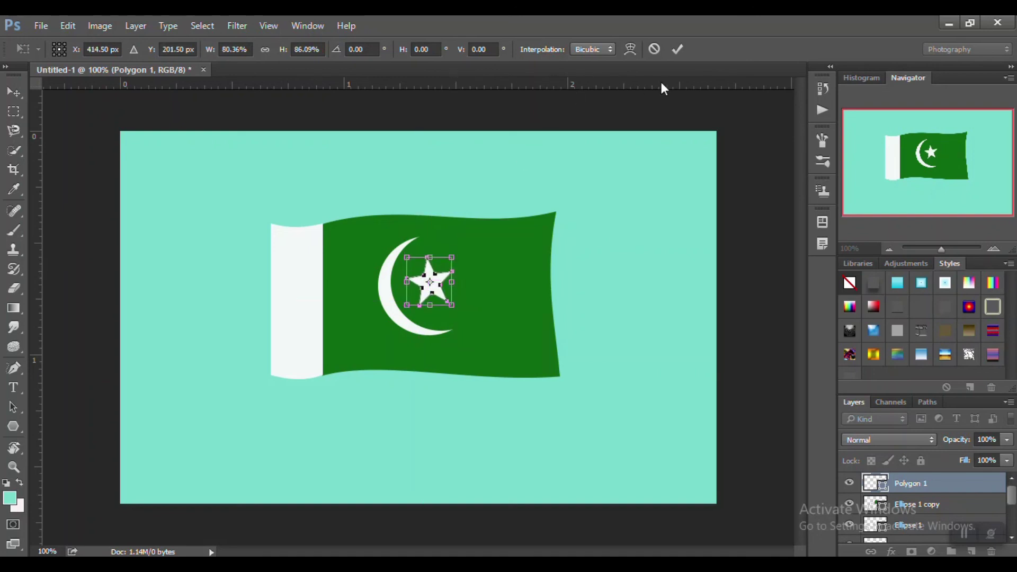
click(675, 56)
click(628, 249)
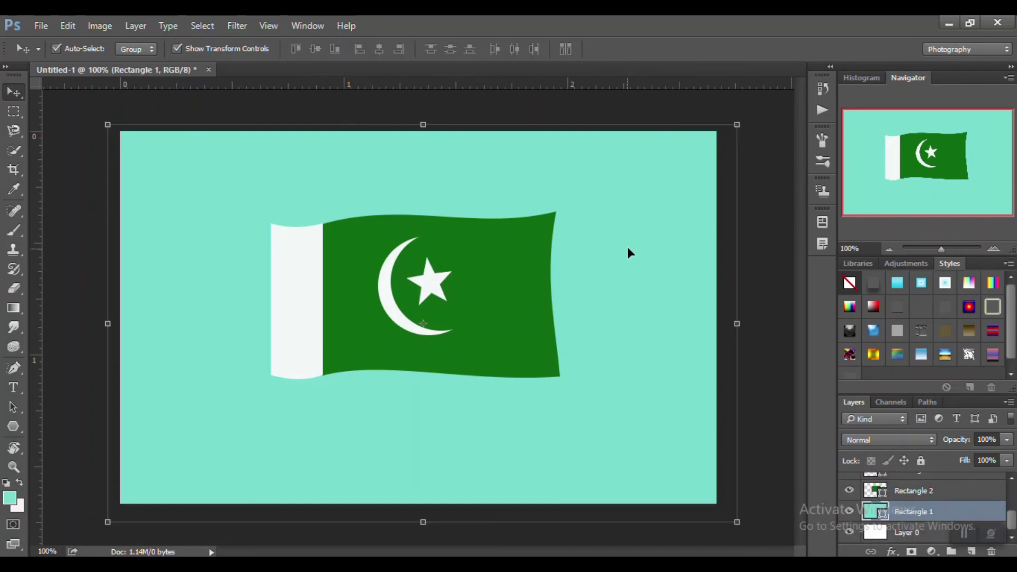